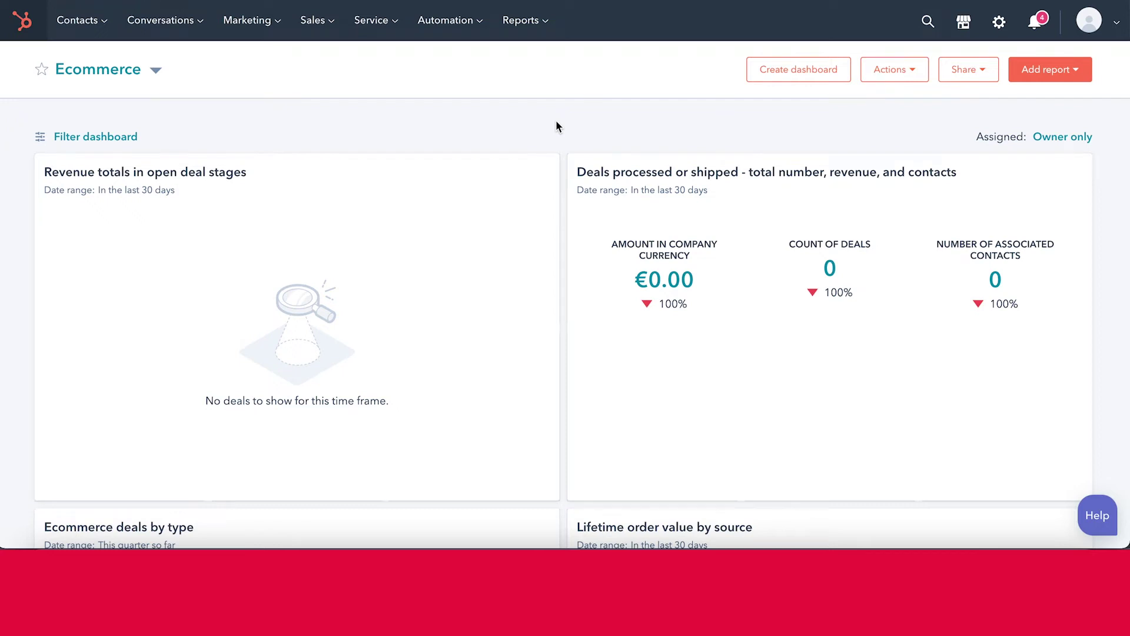
- Open the sales tasks list and examine its assignee, task type, due date and additional filter options
{"action": "left_click", "coordinate": [327, 33]}
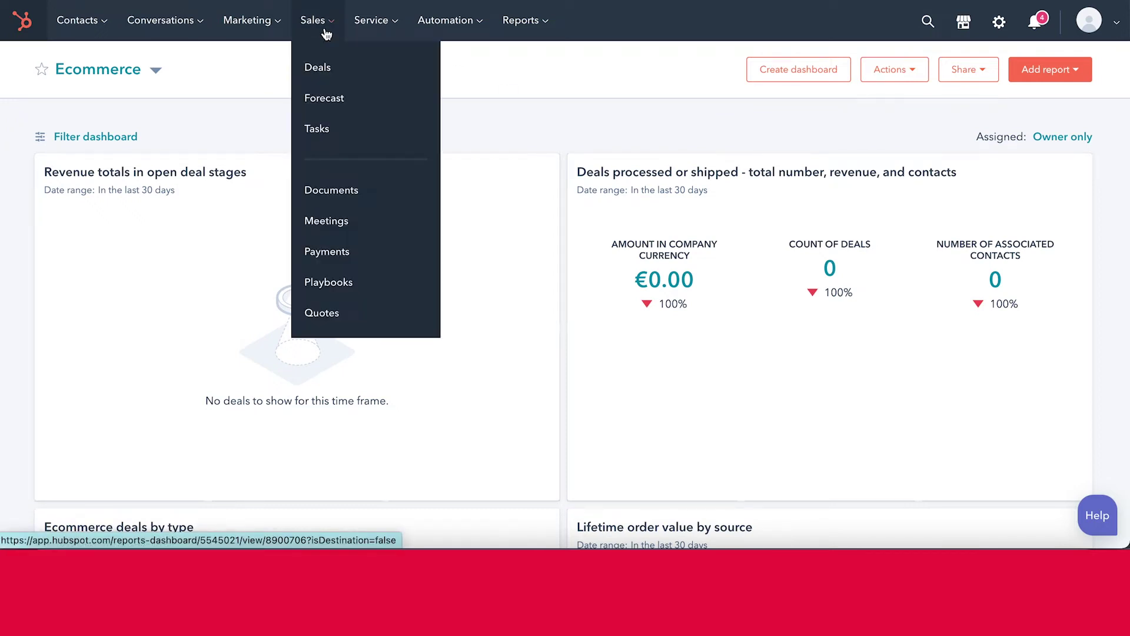
{"action": "left_click", "coordinate": [353, 129]}
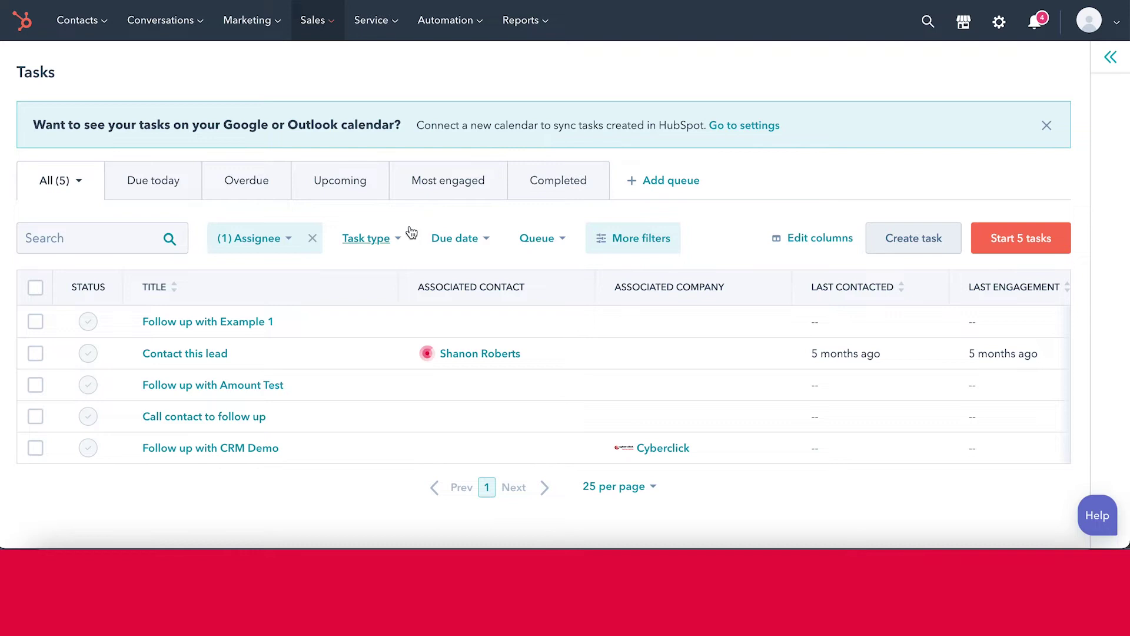
{"action": "left_click", "coordinate": [275, 243]}
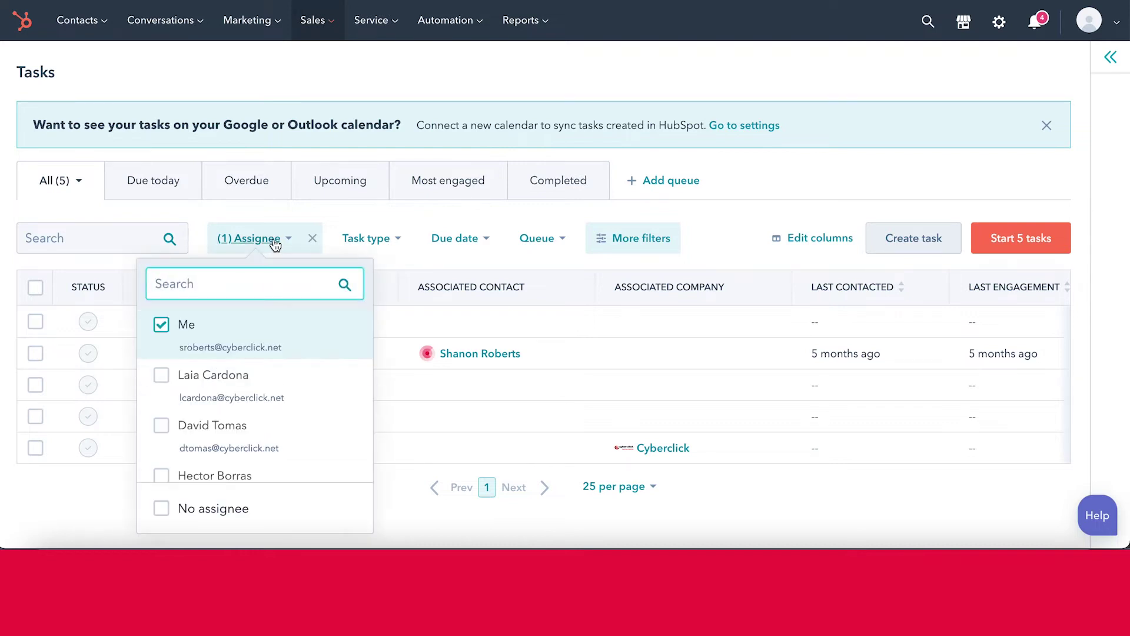
{"action": "left_click", "coordinate": [334, 217]}
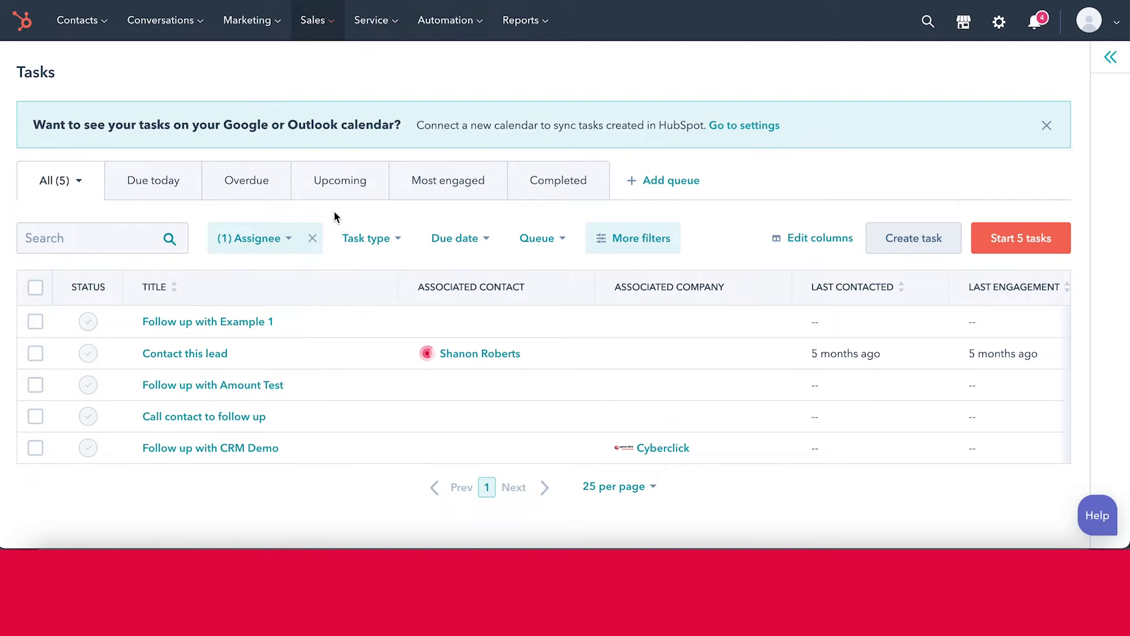
{"action": "left_click", "coordinate": [384, 244]}
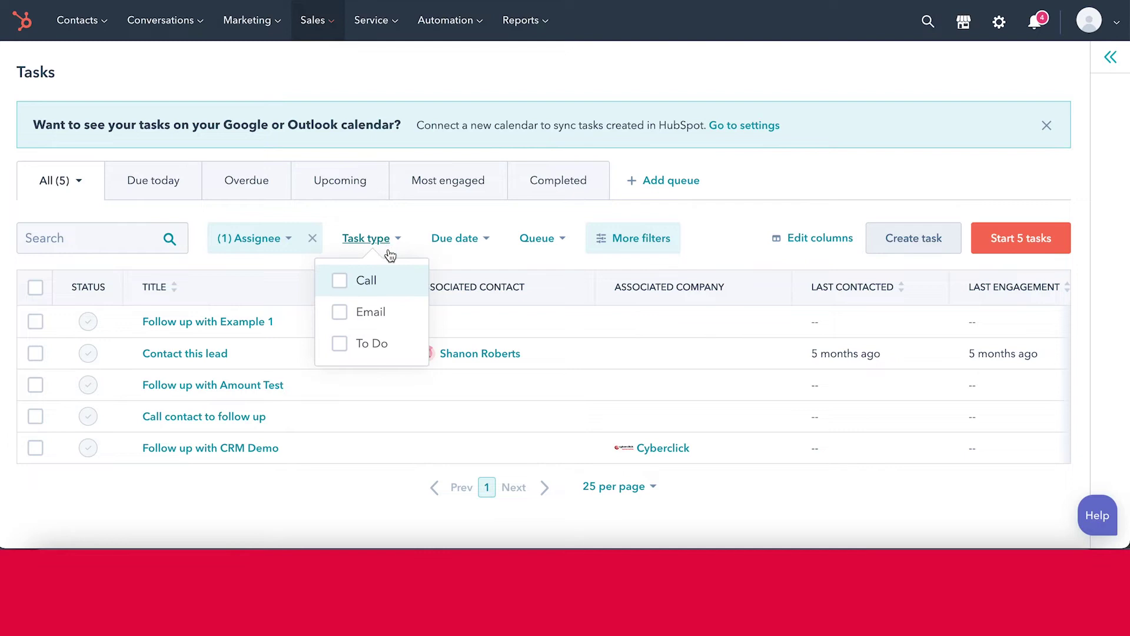
{"action": "left_click", "coordinate": [396, 212]}
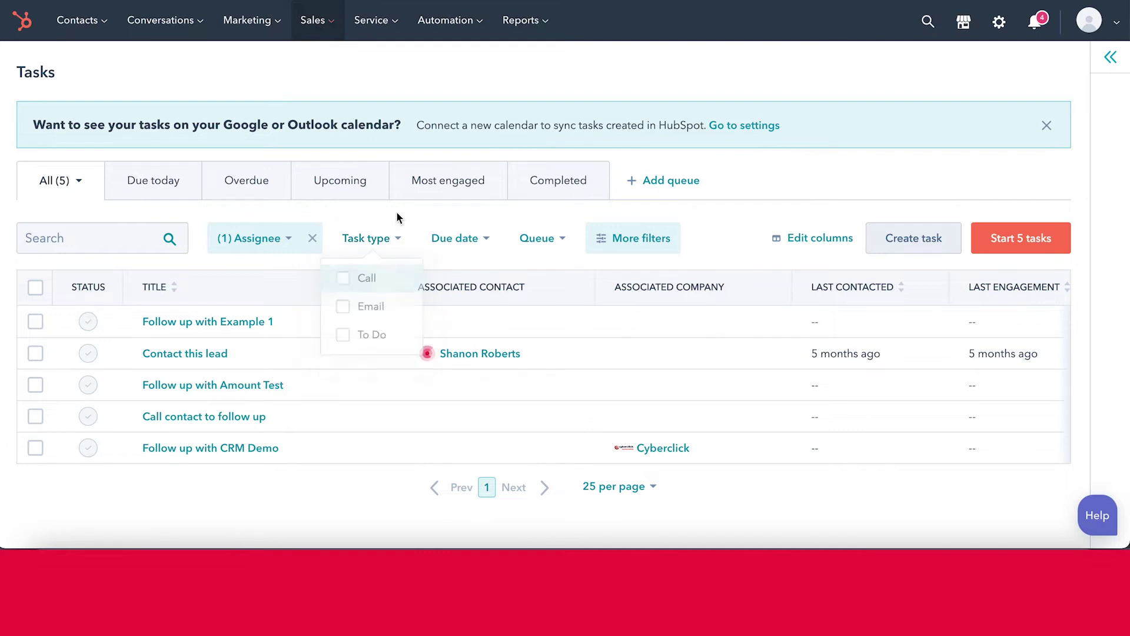
{"action": "left_click", "coordinate": [460, 242]}
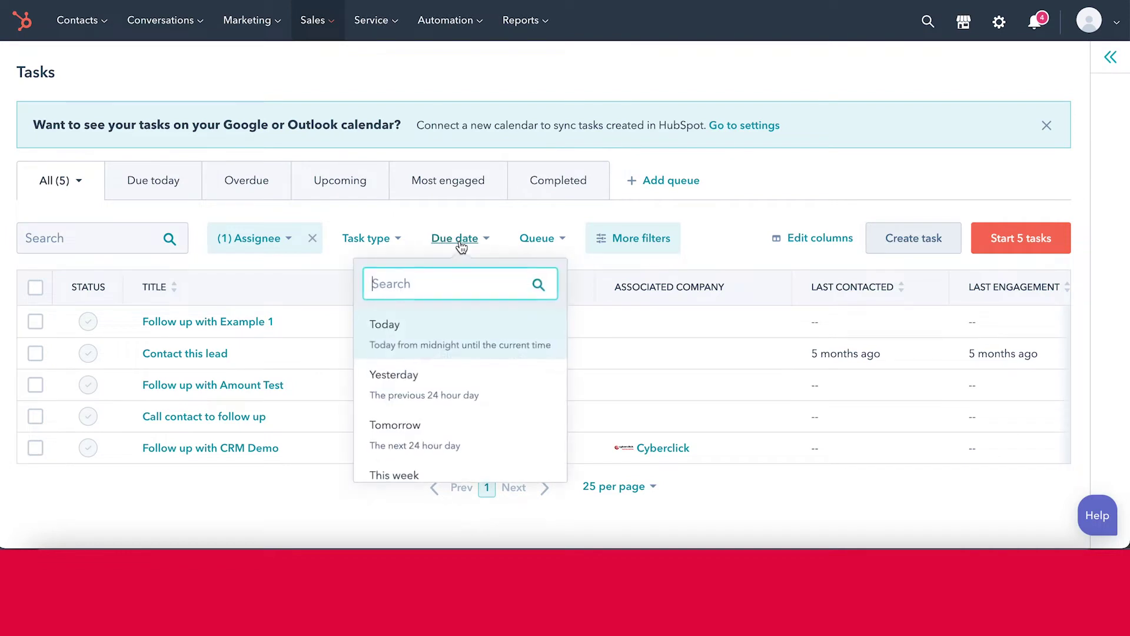
{"action": "left_click", "coordinate": [454, 213]}
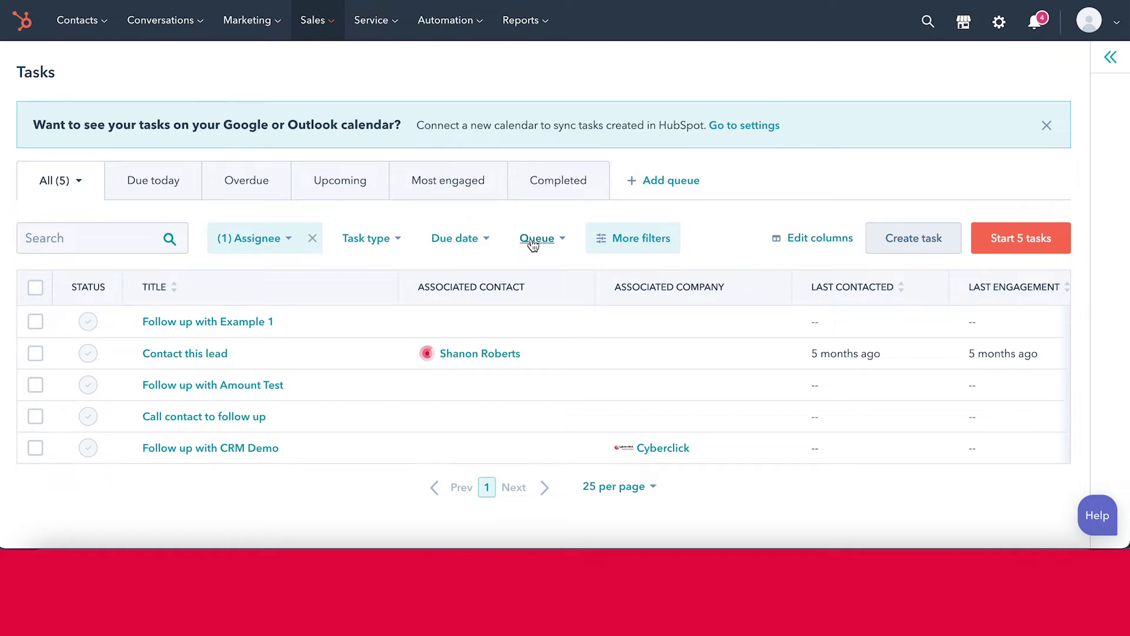
{"action": "left_click", "coordinate": [617, 241]}
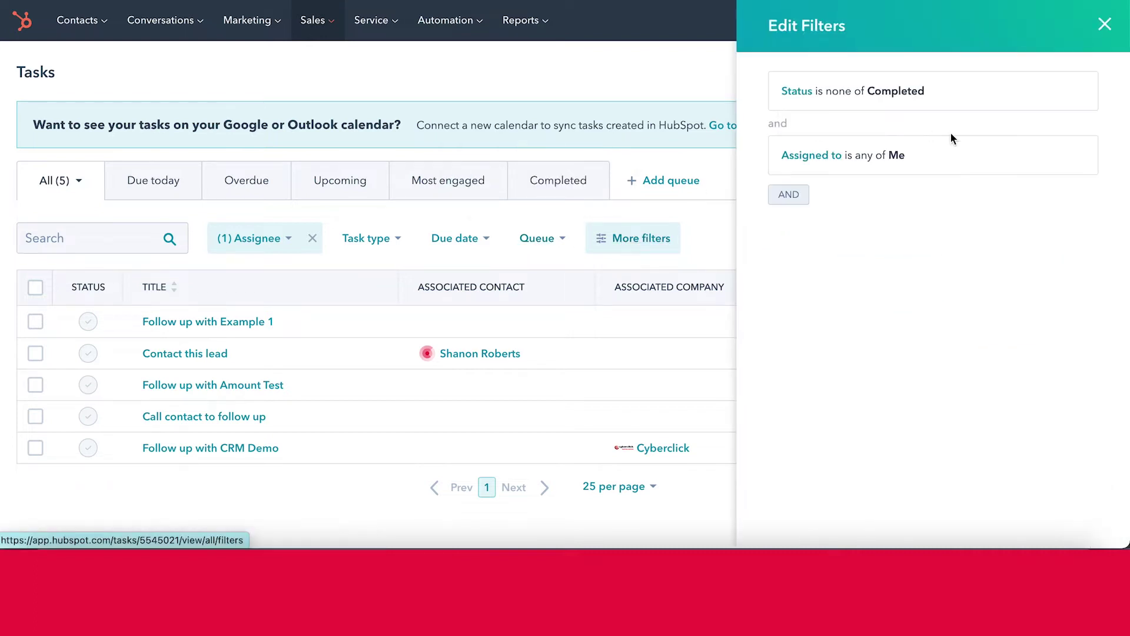
{"action": "left_click", "coordinate": [1104, 25]}
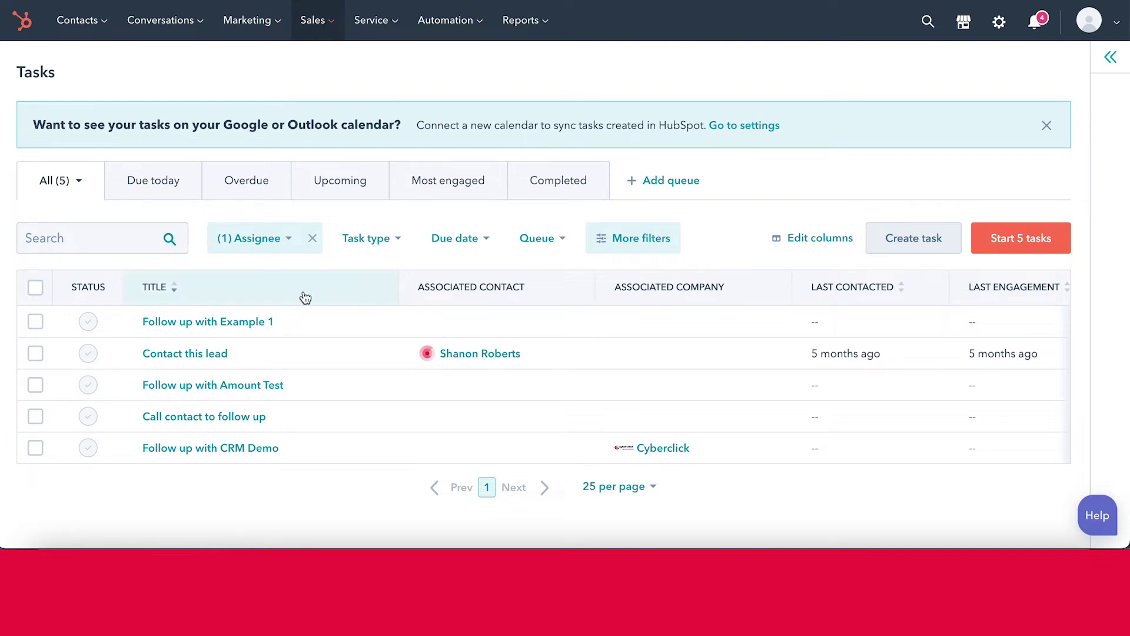
- Mark the "Follow up with Example 1" task as complete and advance to the next task in the sequence
{"action": "left_click", "coordinate": [201, 327]}
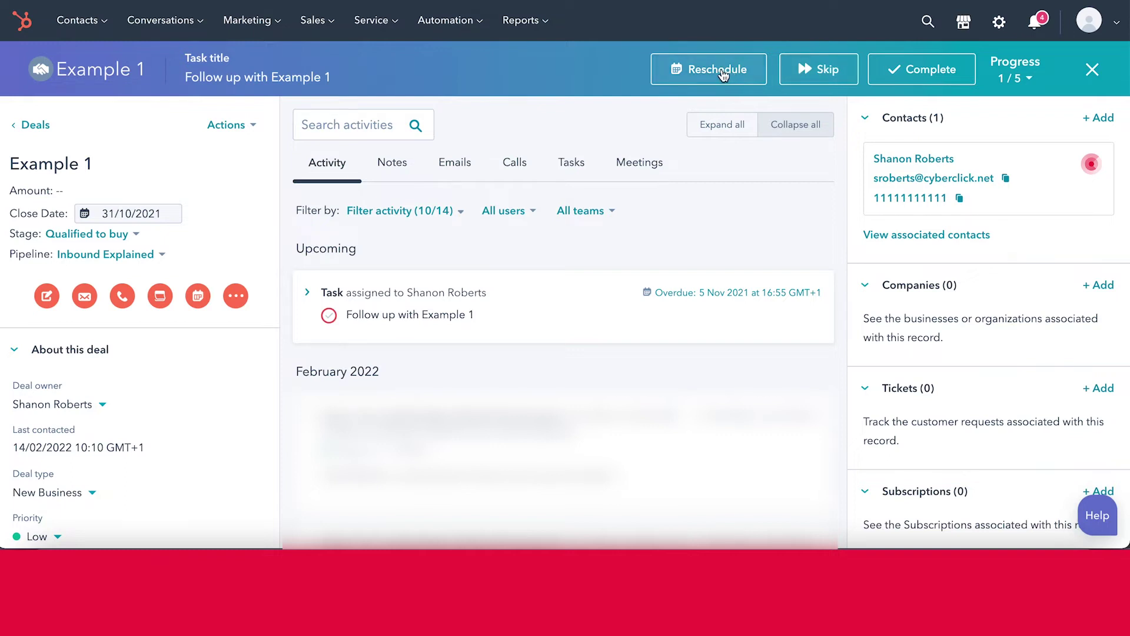
{"action": "left_click", "coordinate": [702, 71]}
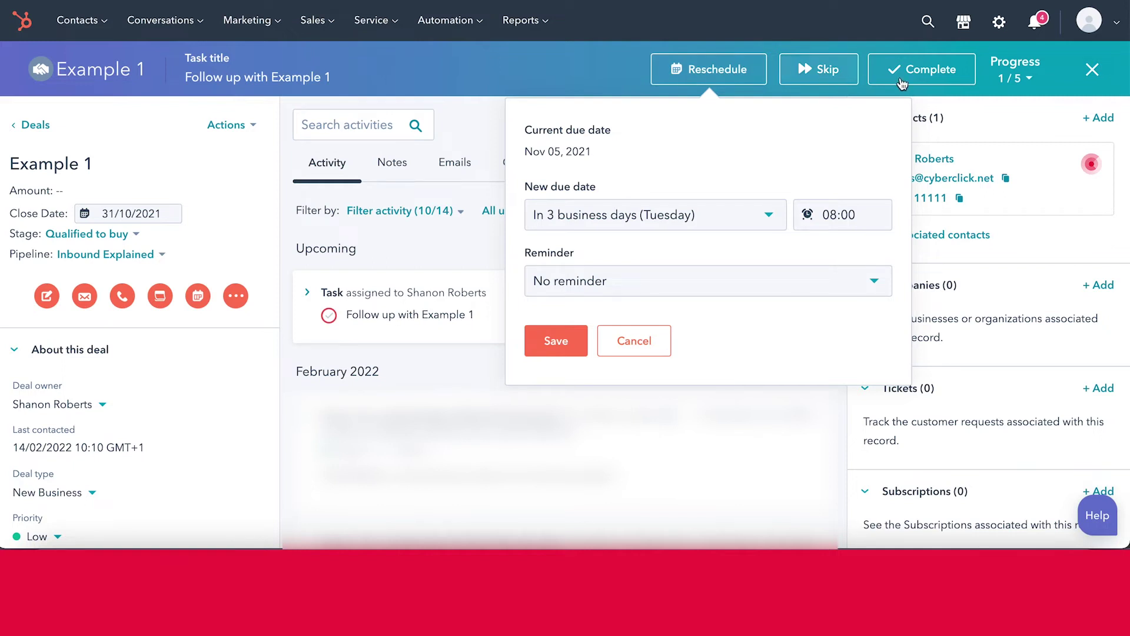
{"action": "left_click", "coordinate": [917, 77]}
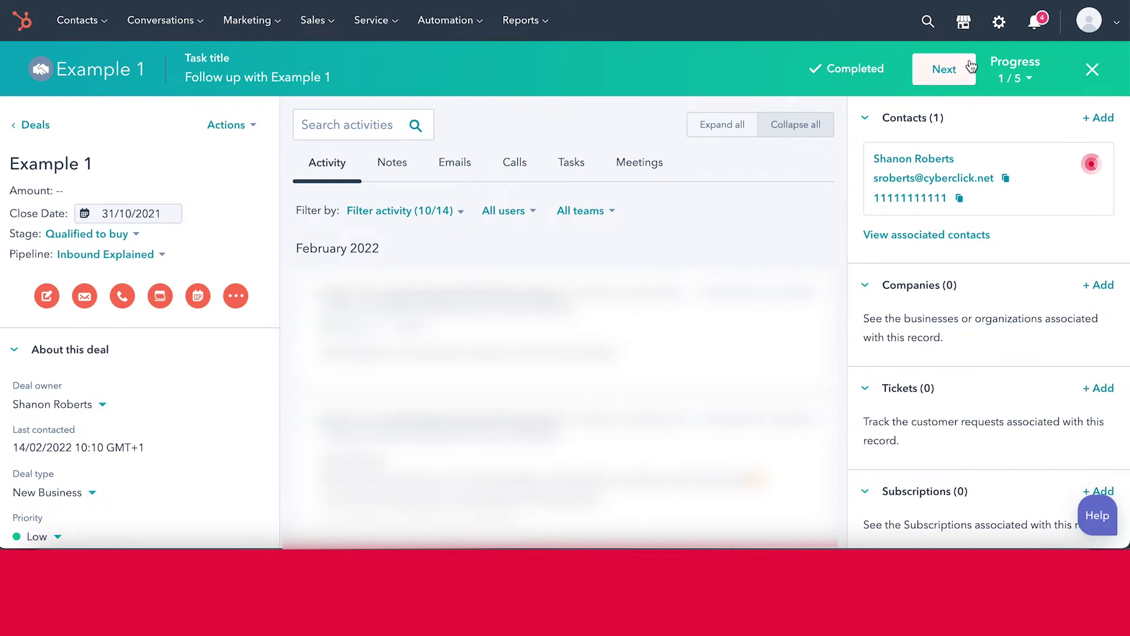
{"action": "left_click", "coordinate": [1027, 82]}
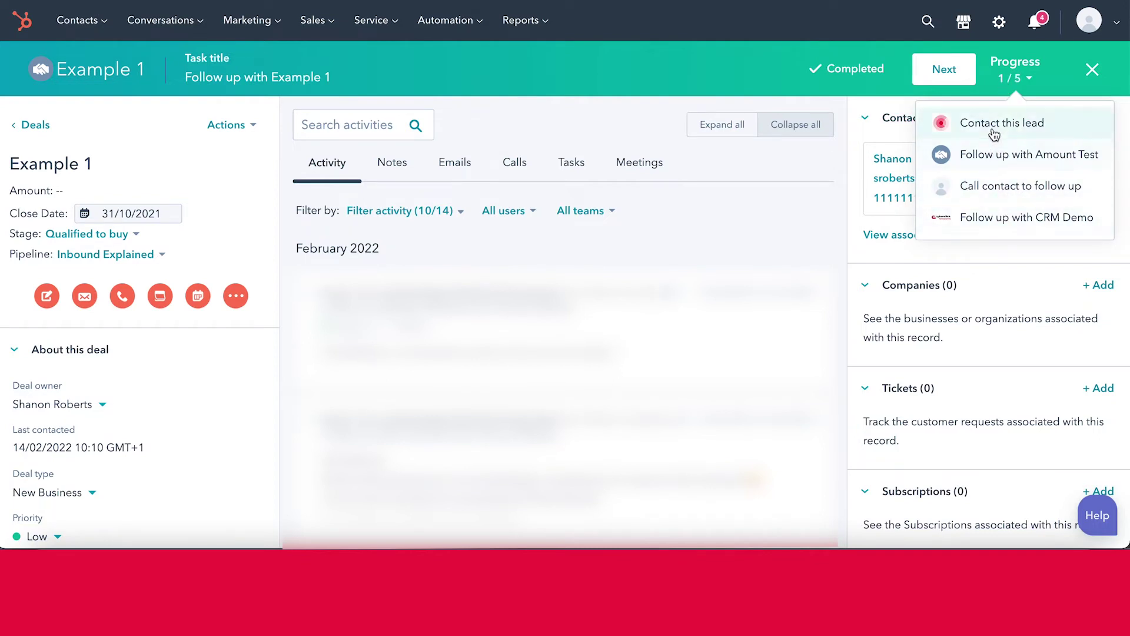
{"action": "left_click", "coordinate": [953, 75]}
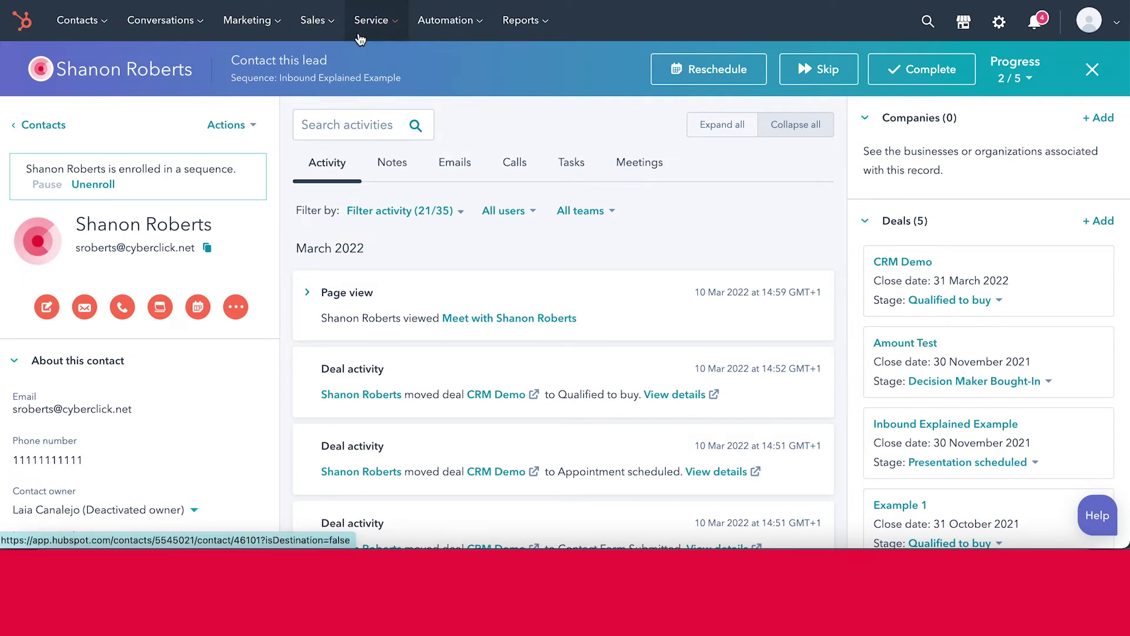
- From the sales tasks list, start a new task titled "Follow up with Lead 1" with type Call and priority High
{"action": "left_click", "coordinate": [323, 31]}
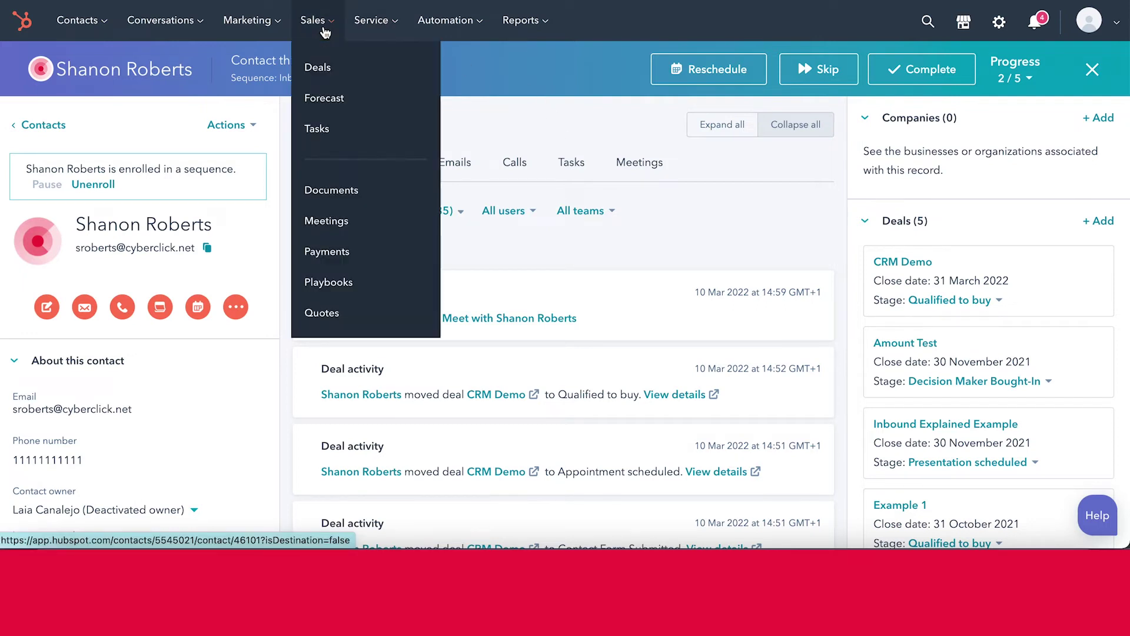
{"action": "left_click", "coordinate": [337, 125]}
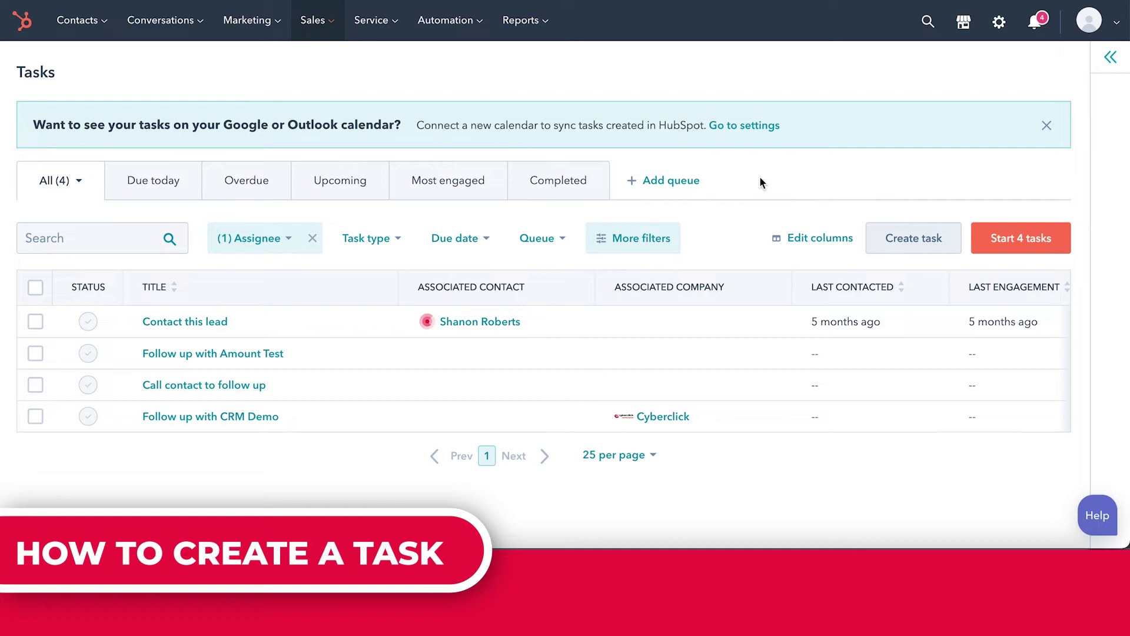
{"action": "left_click", "coordinate": [929, 241]}
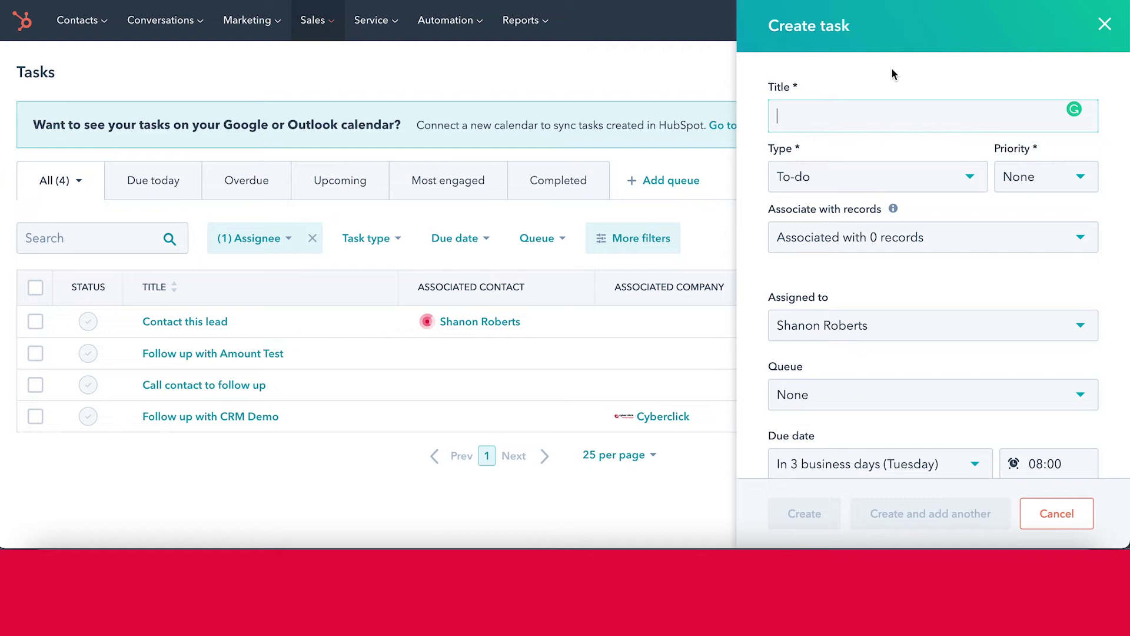
{"action": "type", "text": "Follow up with Lead 1"}
{"action": "left_click", "coordinate": [756, 153]}
{"action": "left_click", "coordinate": [796, 182]}
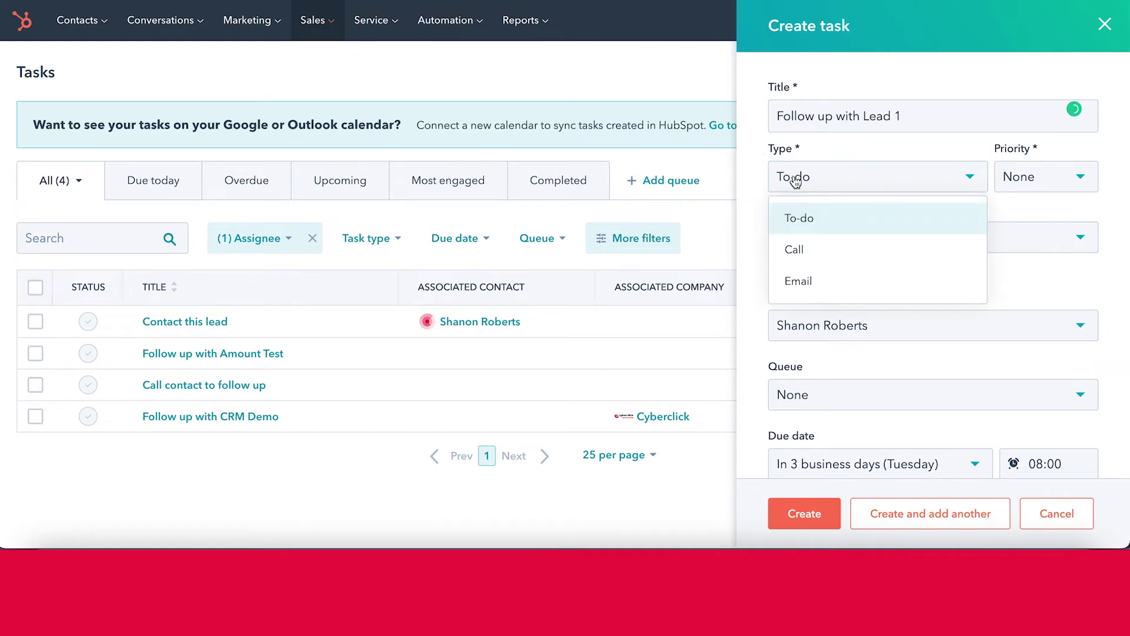
{"action": "left_click", "coordinate": [820, 253]}
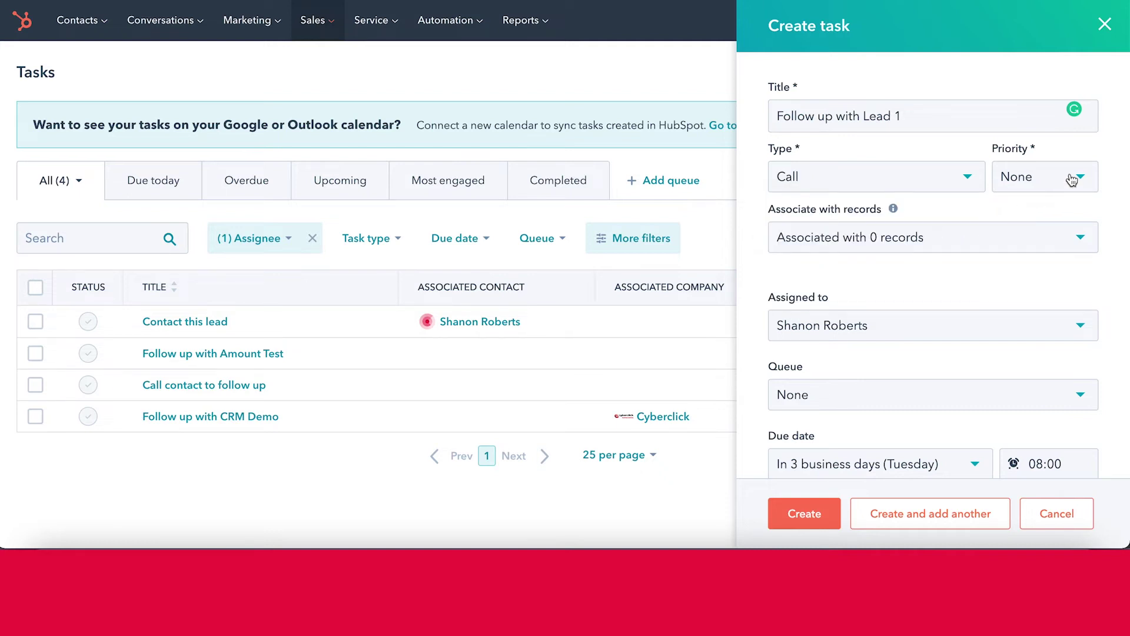
{"action": "left_click", "coordinate": [1069, 180]}
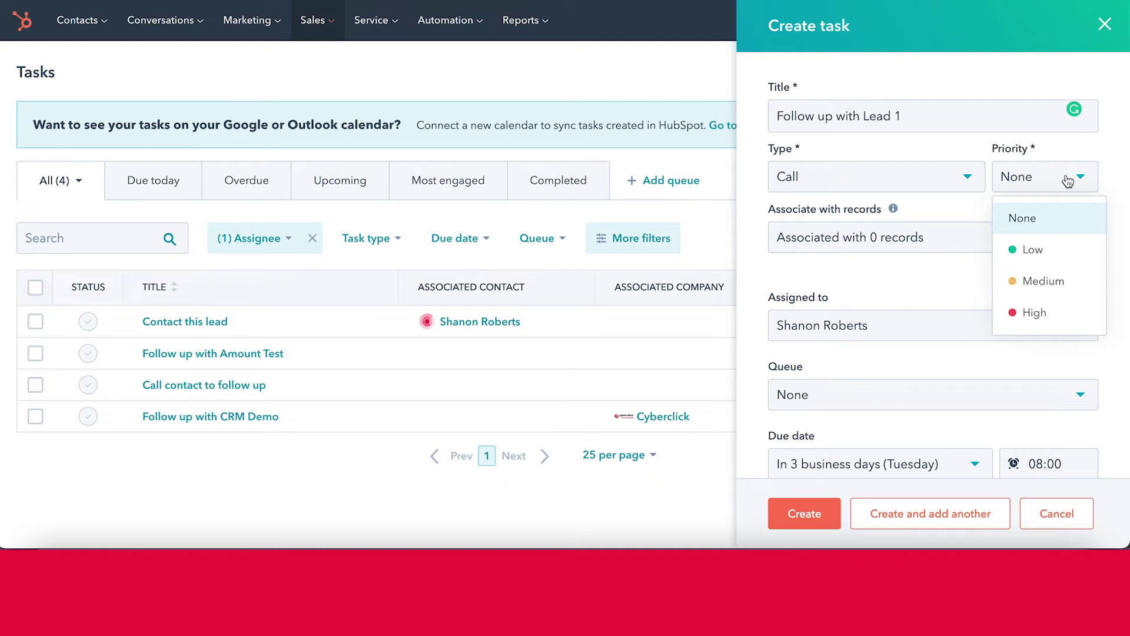
{"action": "left_click", "coordinate": [1077, 313]}
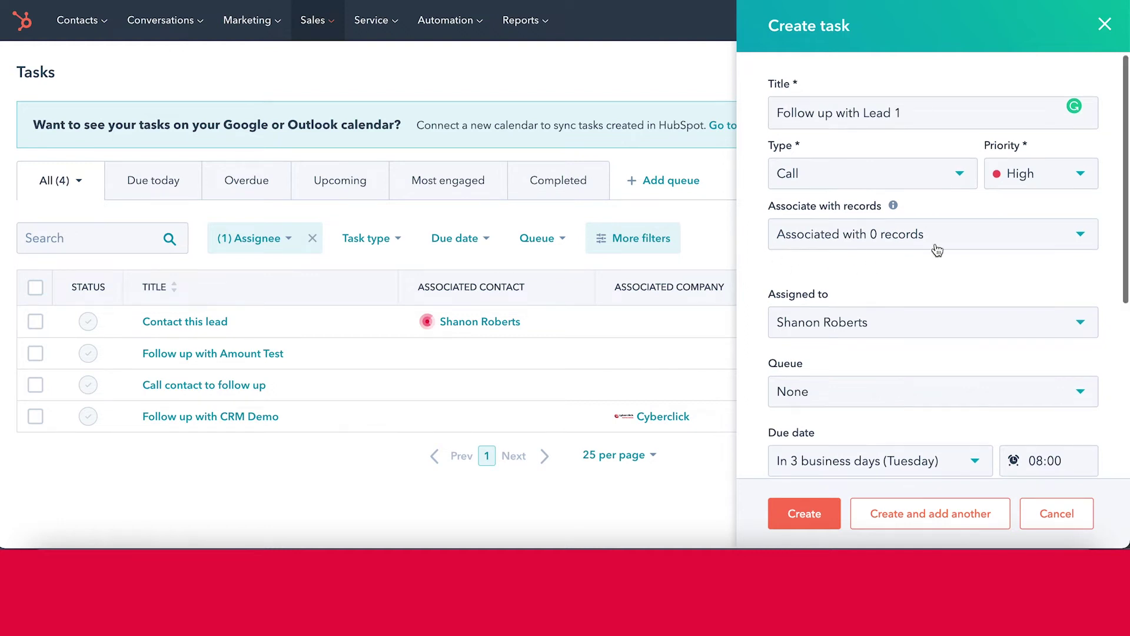
- Examine the new task's due date, repeat and reminder options without changing them
{"action": "scroll", "coordinate": [846, 275], "scroll_direction": "down", "scroll_amount": 1}
{"action": "scroll", "coordinate": [845, 279], "scroll_direction": "down", "scroll_amount": 2}
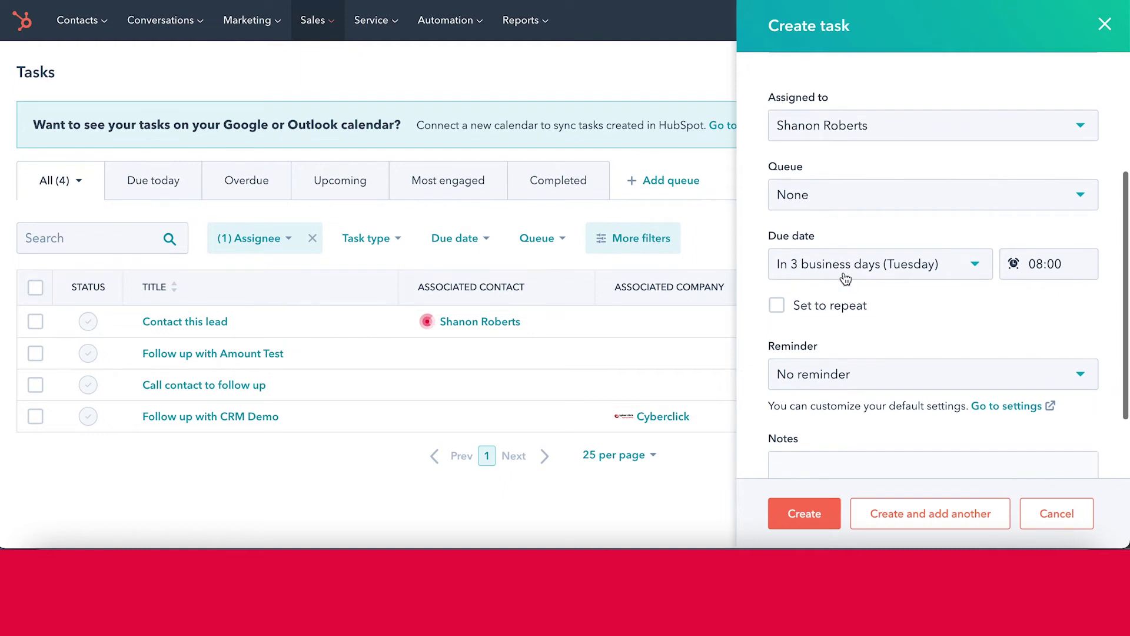
{"action": "scroll", "coordinate": [754, 134], "scroll_direction": "down", "scroll_amount": 1}
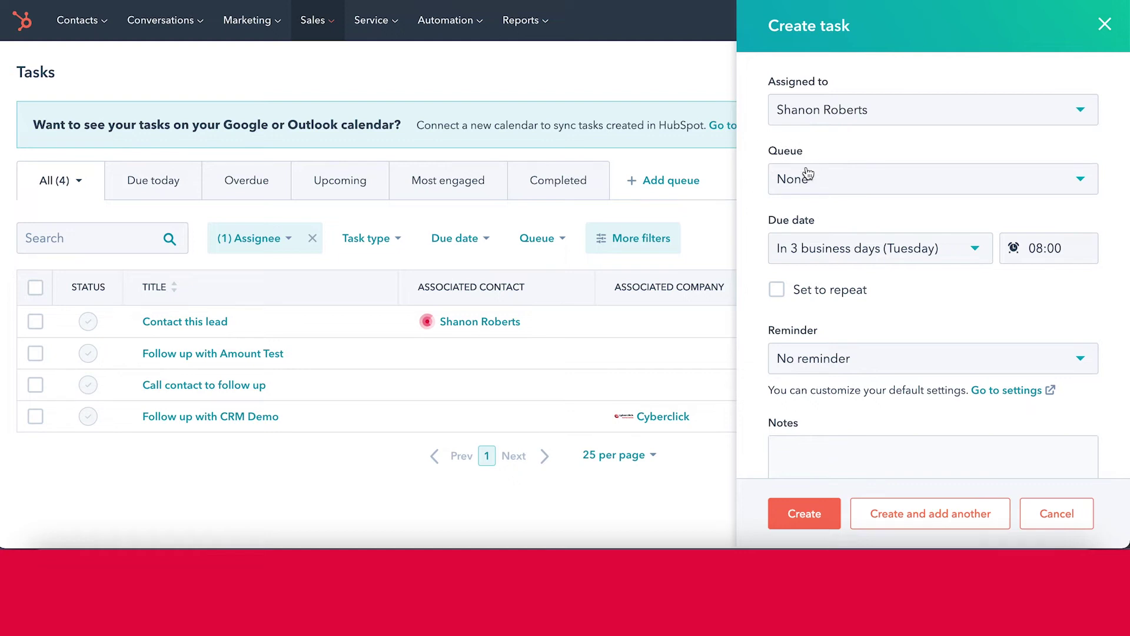
{"action": "scroll", "coordinate": [760, 171], "scroll_direction": "down", "scroll_amount": 2}
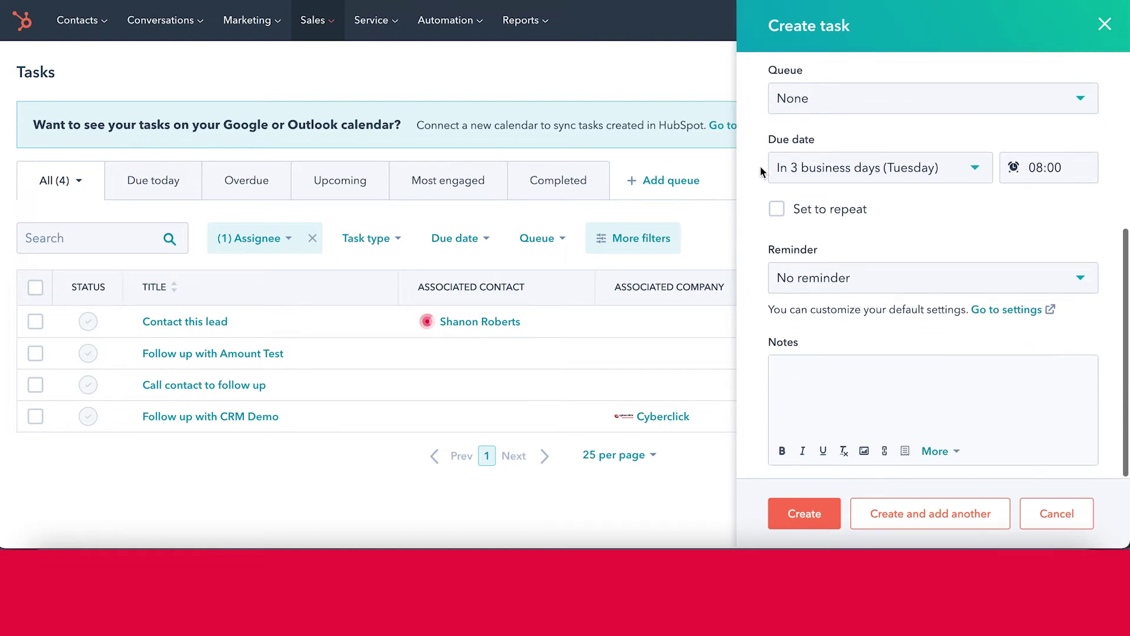
{"action": "left_click", "coordinate": [898, 175]}
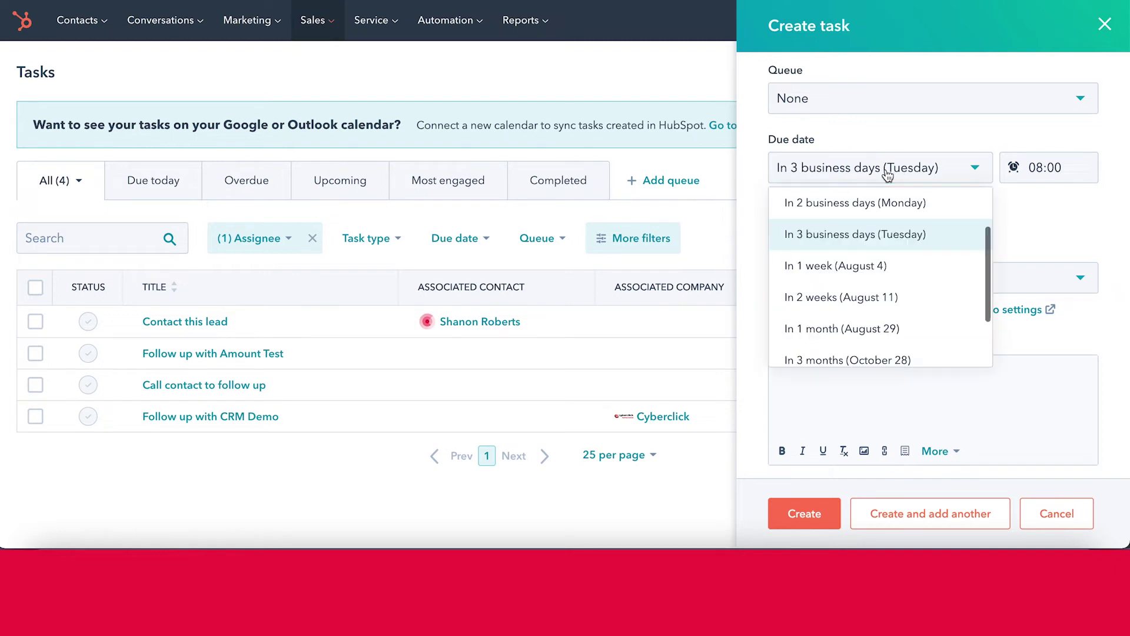
{"action": "left_click", "coordinate": [1020, 132]}
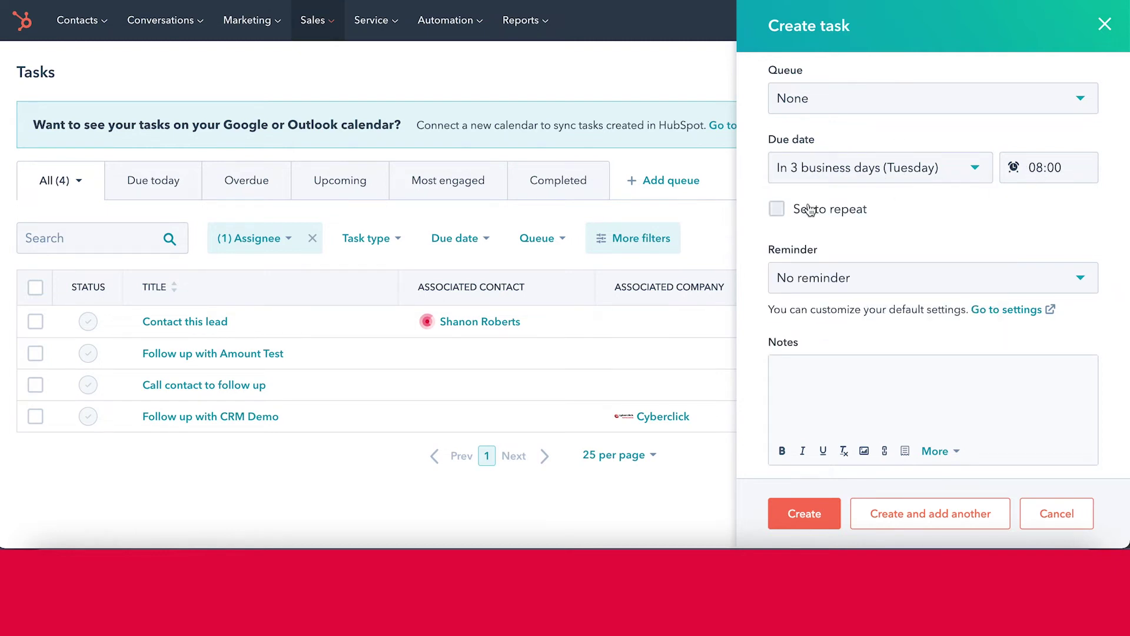
{"action": "left_click", "coordinate": [778, 210]}
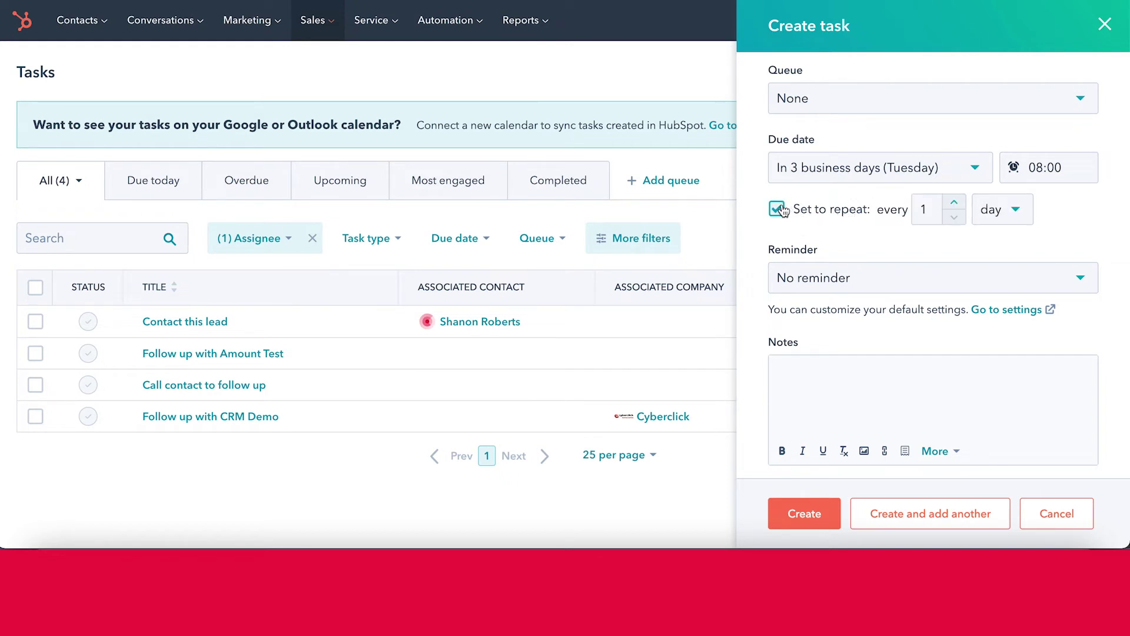
{"action": "left_click", "coordinate": [798, 210]}
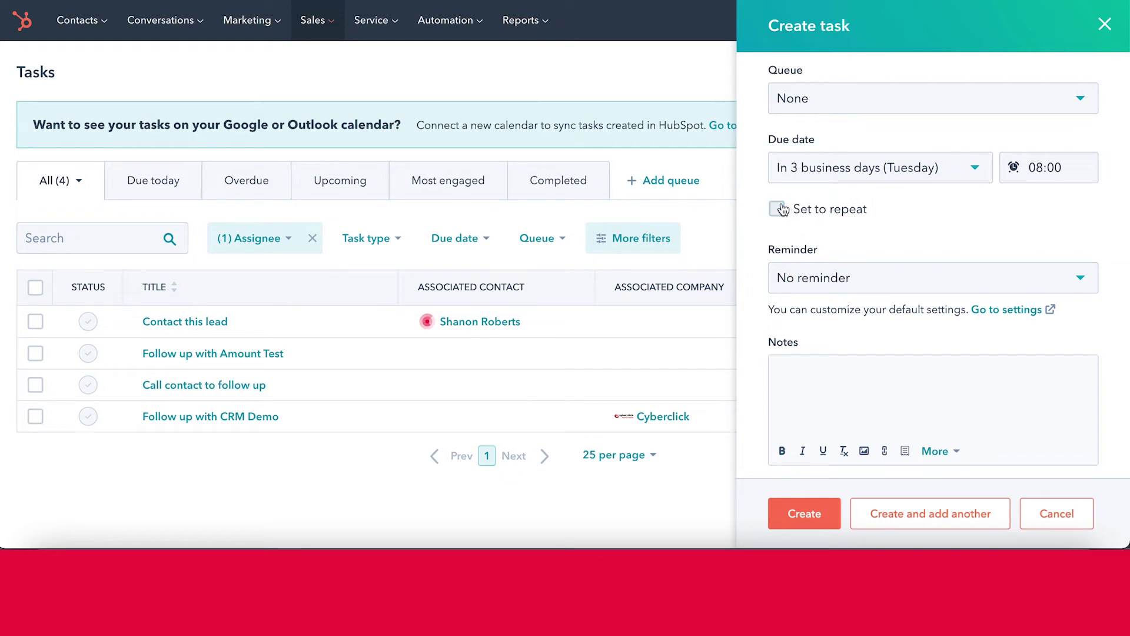
{"action": "left_click", "coordinate": [851, 285]}
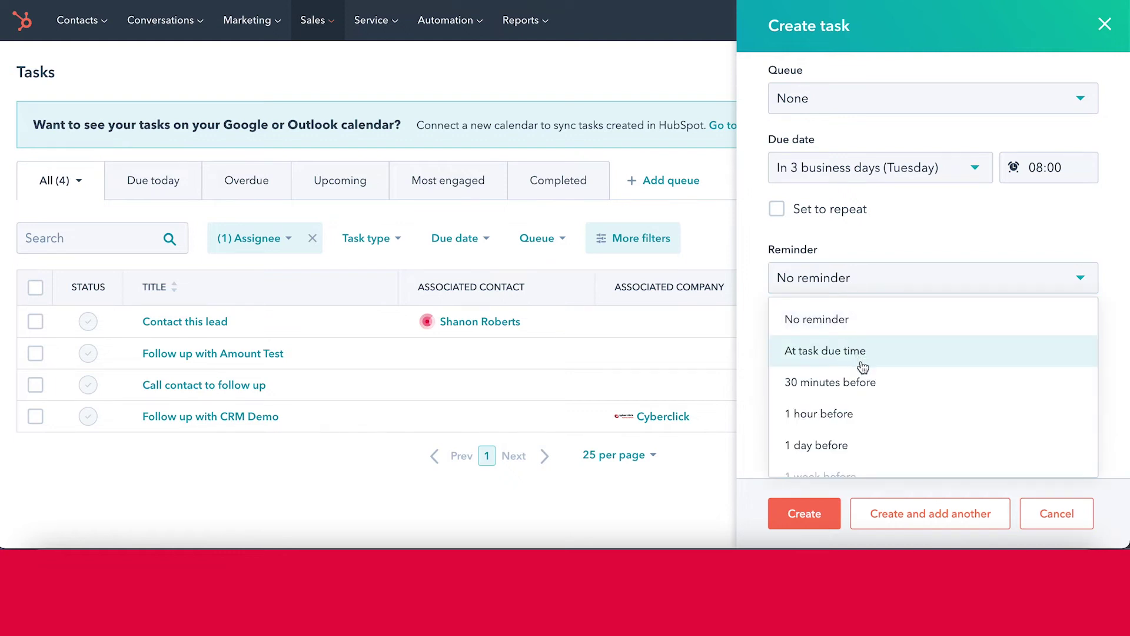
{"action": "scroll", "coordinate": [875, 385], "scroll_direction": "down", "scroll_amount": 3}
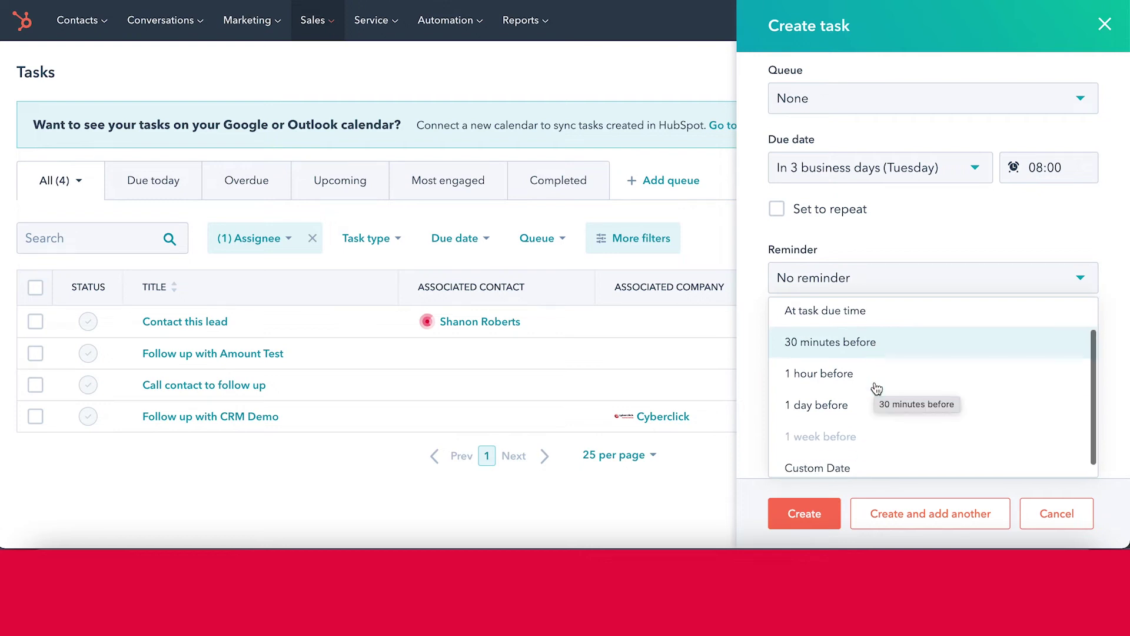
{"action": "left_click", "coordinate": [755, 268]}
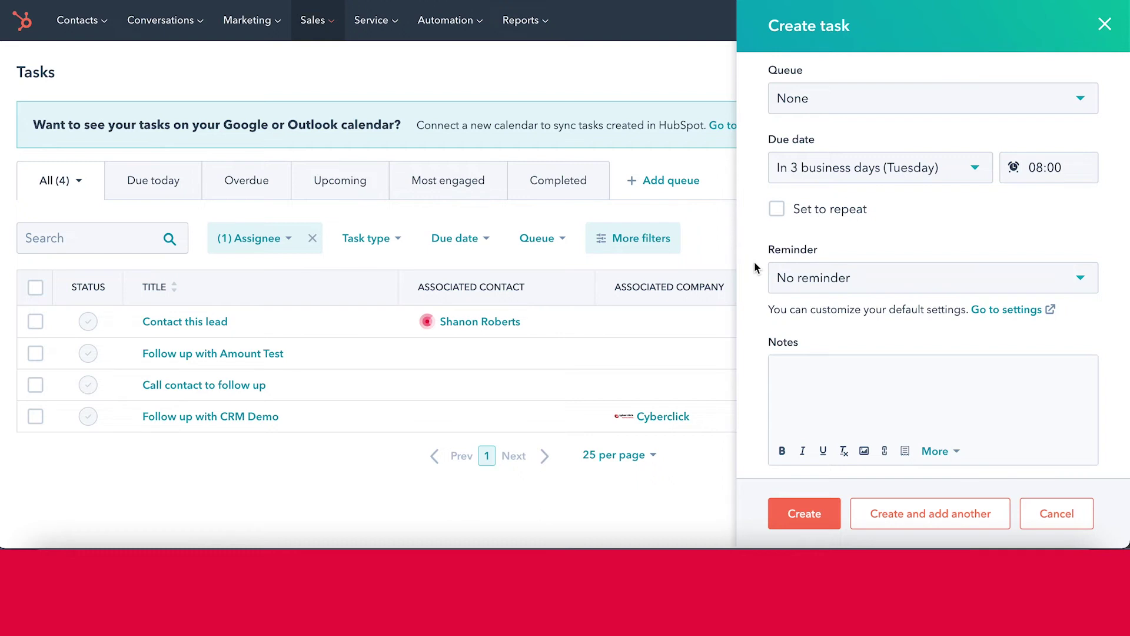
- Create the "Follow up with Lead 1" task with its notes left empty
{"action": "left_click", "coordinate": [812, 393]}
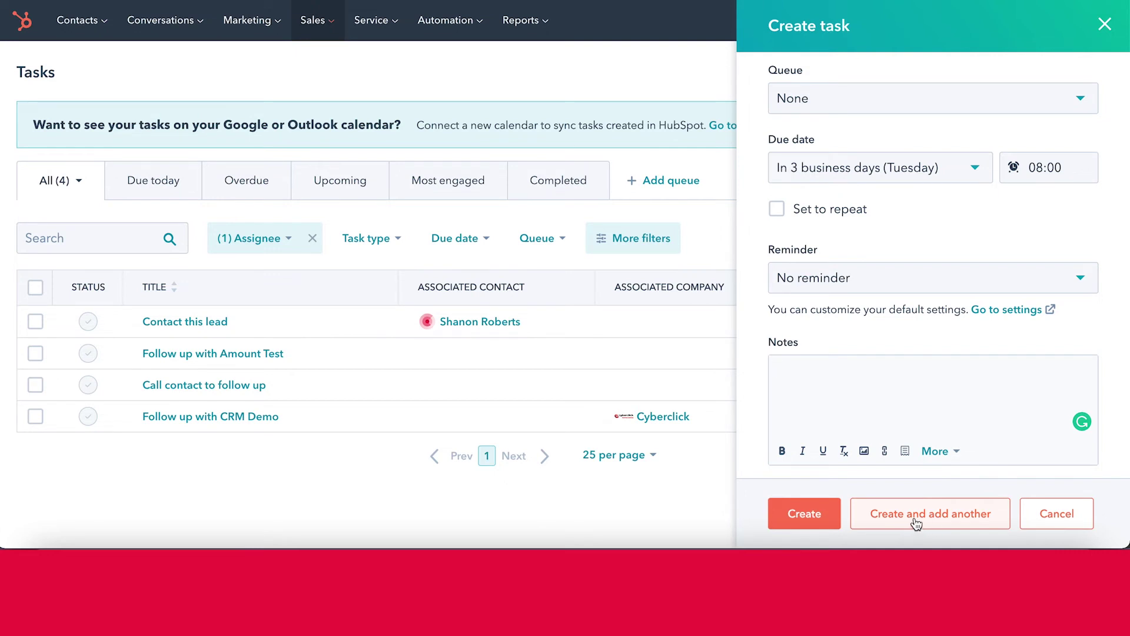
{"action": "left_click", "coordinate": [800, 520]}
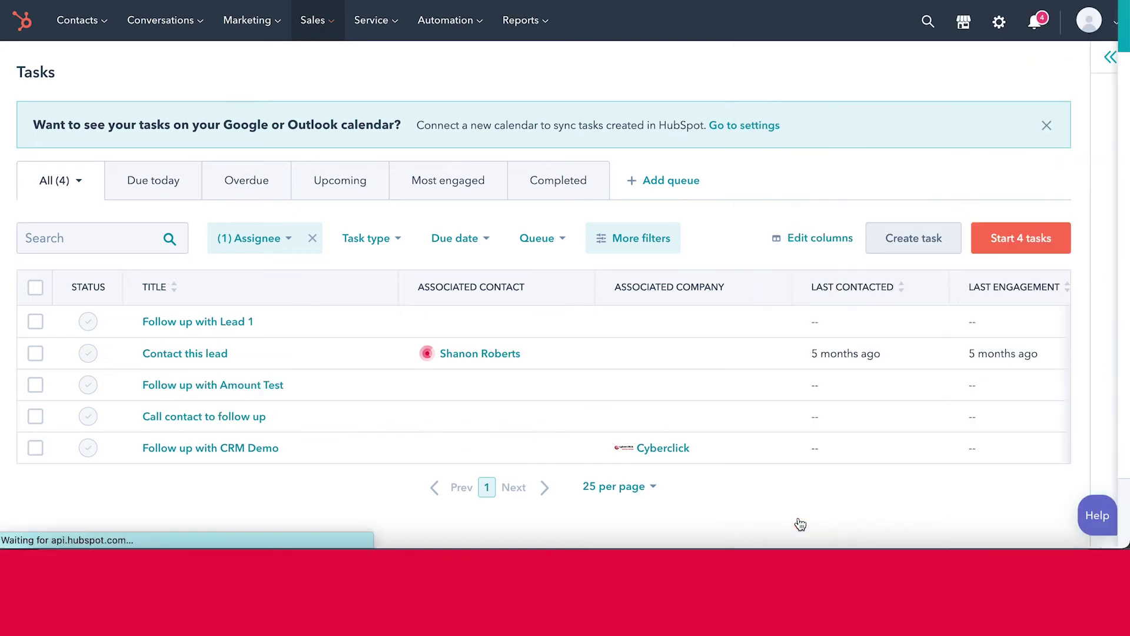
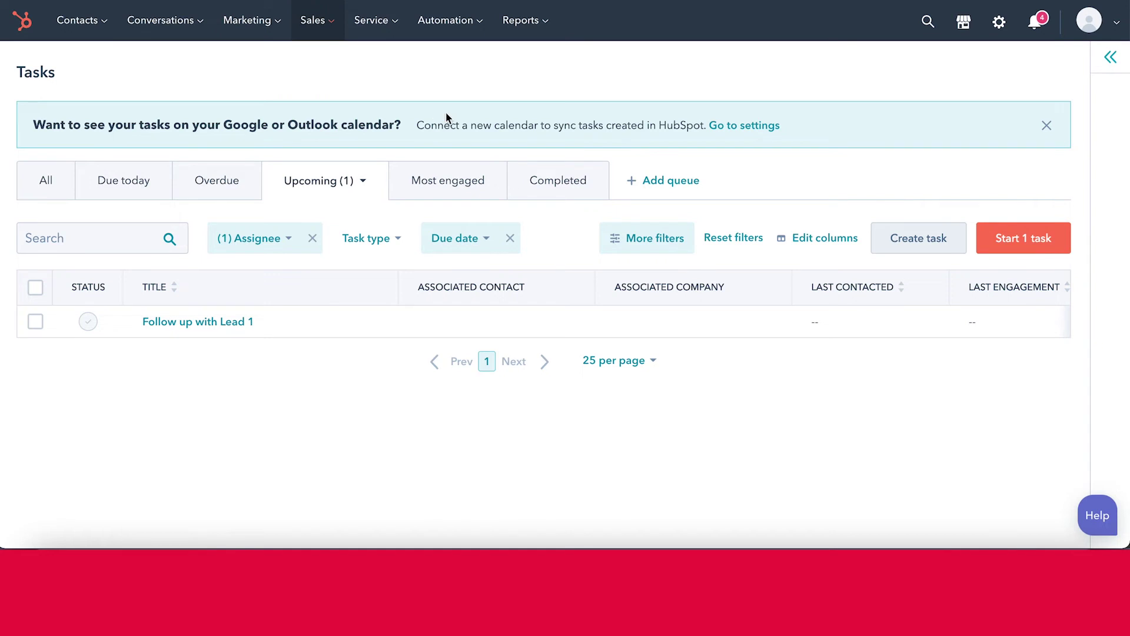
- Create a new workflow from the "Notify your sales reps about a lead" template
{"action": "left_click", "coordinate": [472, 30]}
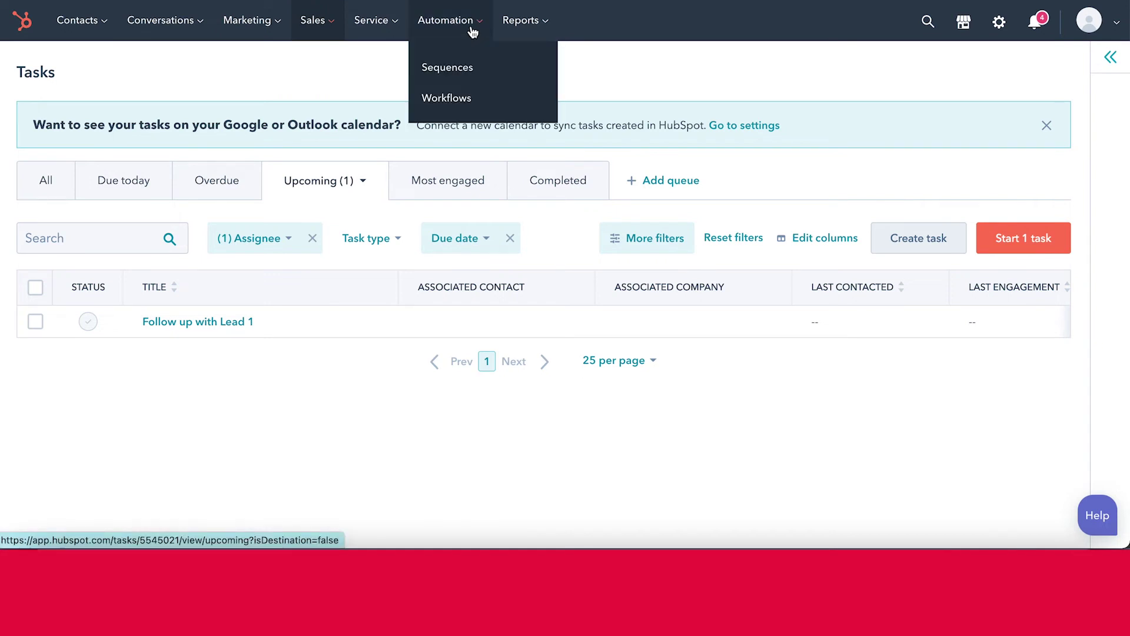
{"action": "left_click", "coordinate": [474, 101]}
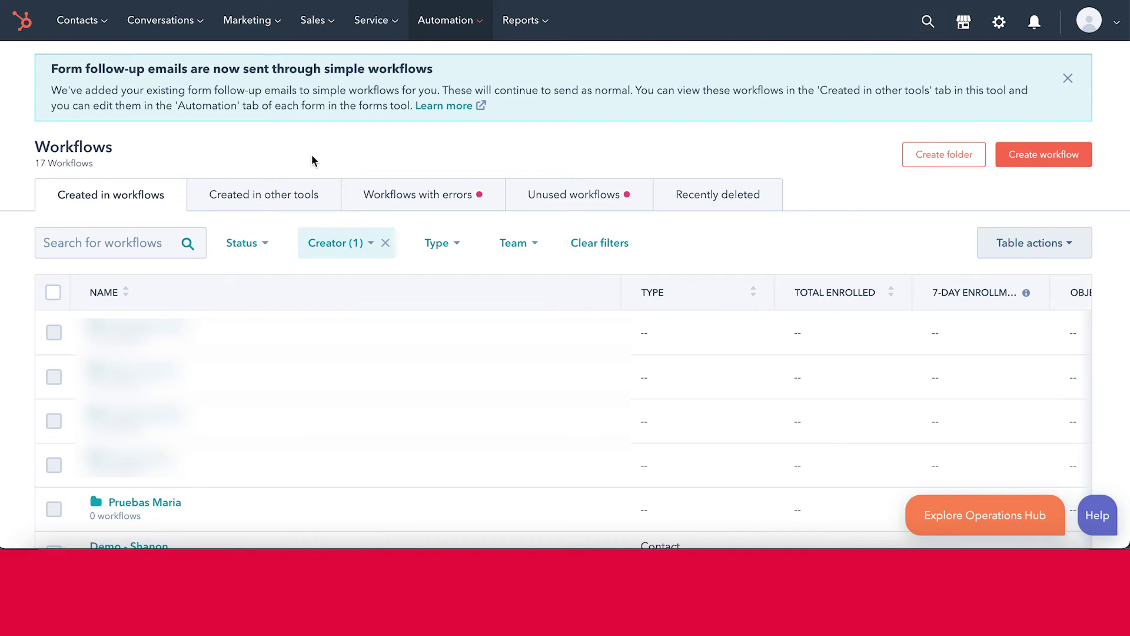
{"action": "left_click", "coordinate": [1025, 158]}
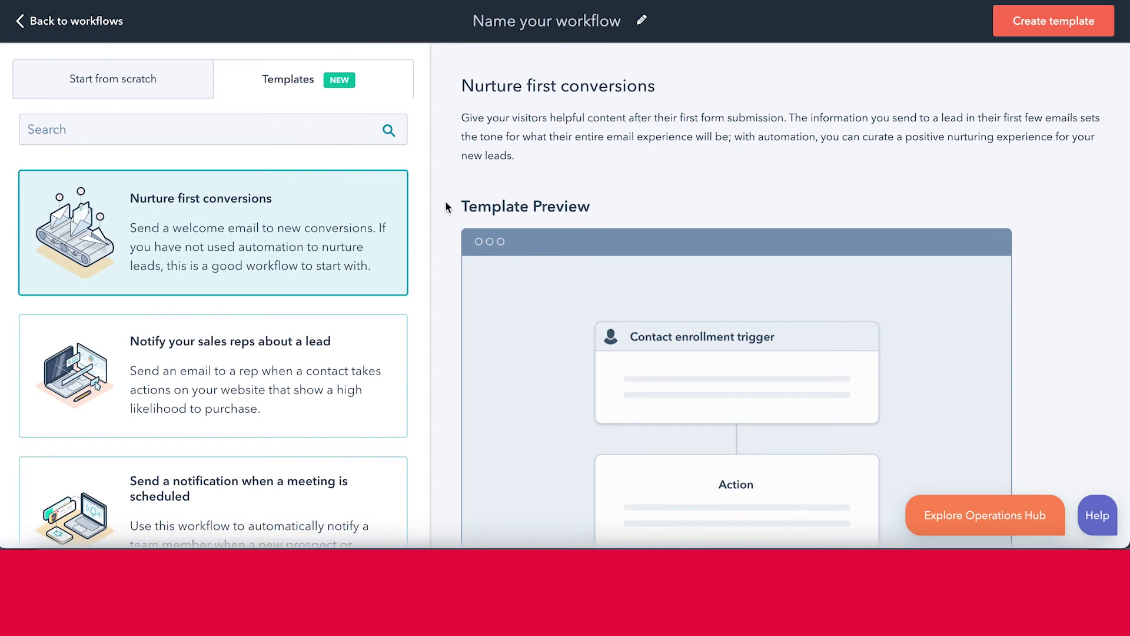
{"action": "left_click", "coordinate": [351, 361]}
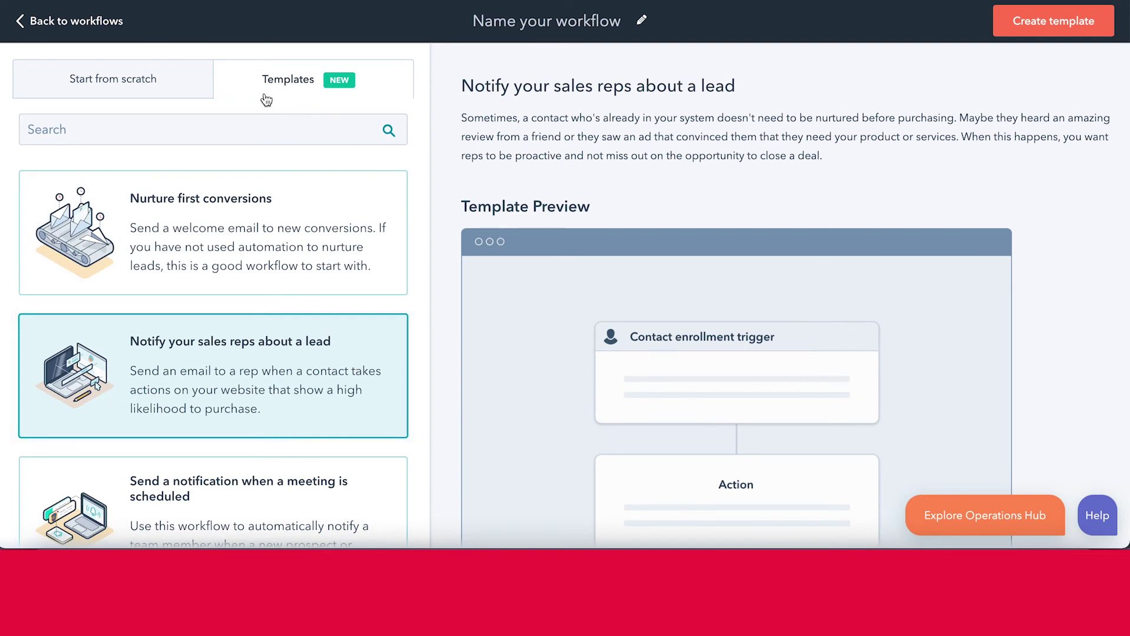
{"action": "left_click", "coordinate": [175, 87]}
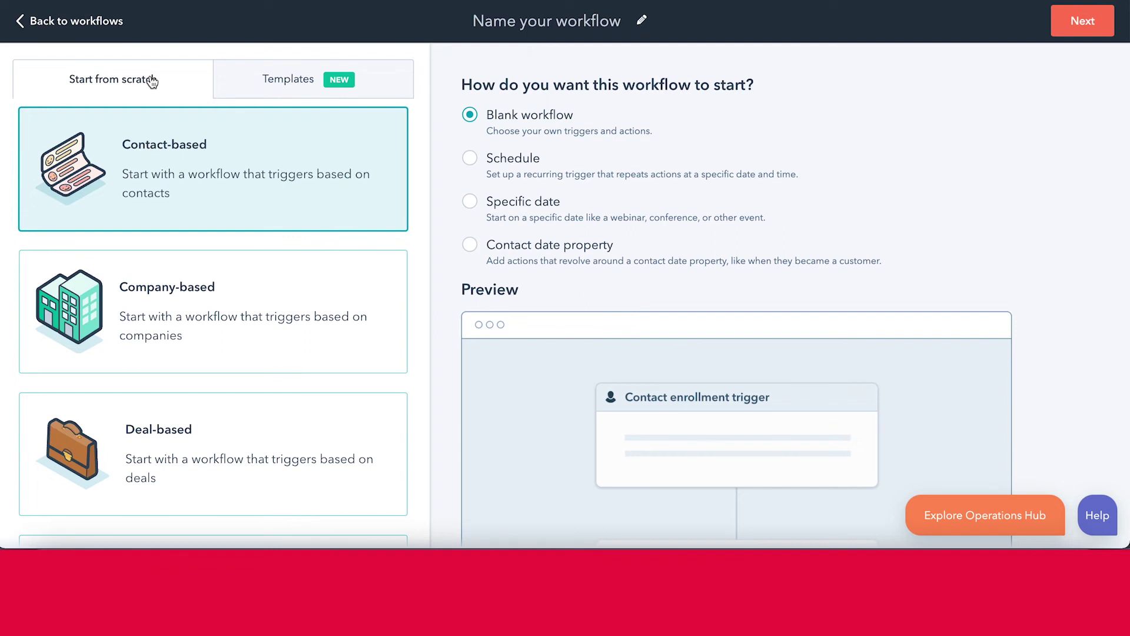
{"action": "left_click", "coordinate": [271, 79]}
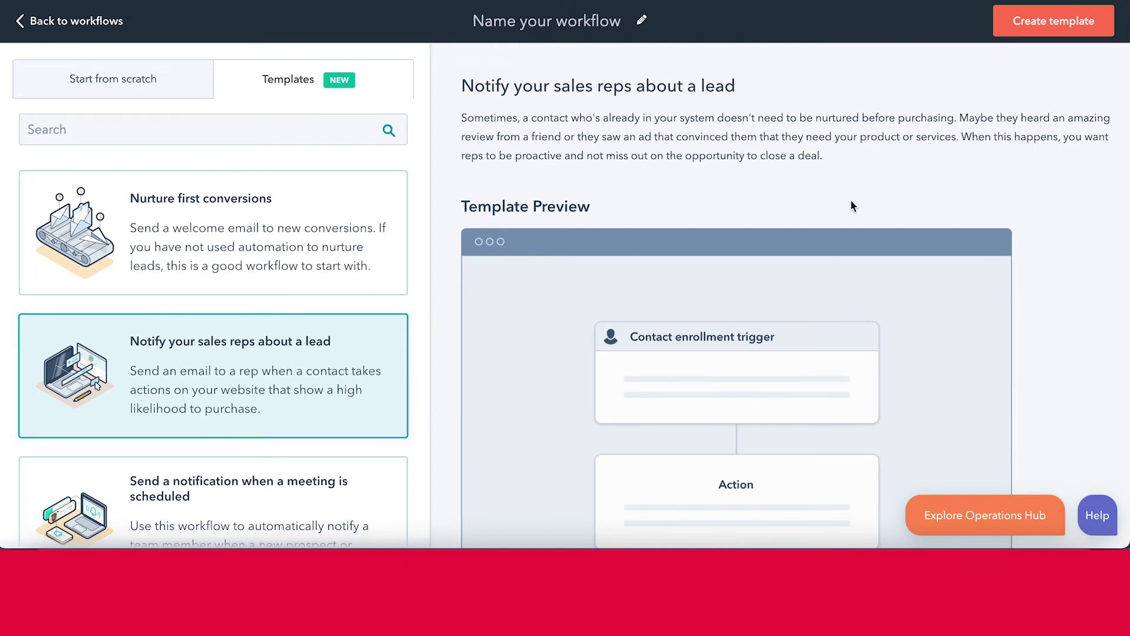
{"action": "left_click", "coordinate": [1036, 30]}
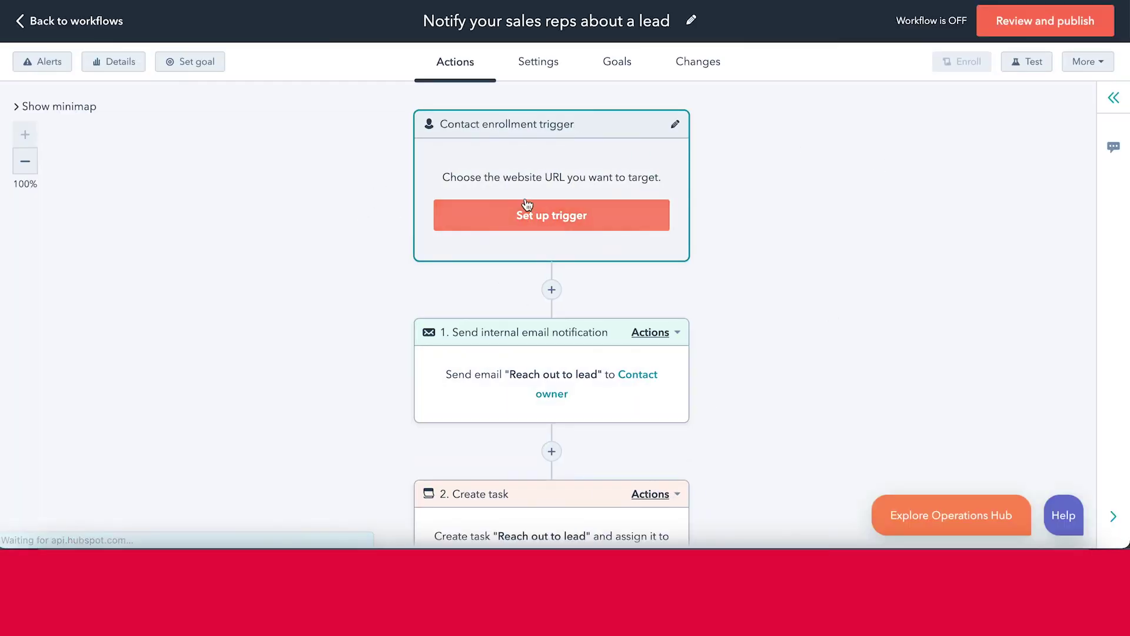
- Add a Create task action at the end of the workflow, after the "Reach out to lead" task
{"action": "scroll", "coordinate": [661, 241], "scroll_direction": "down", "scroll_amount": 2}
{"action": "scroll", "coordinate": [661, 241], "scroll_direction": "down", "scroll_amount": 2}
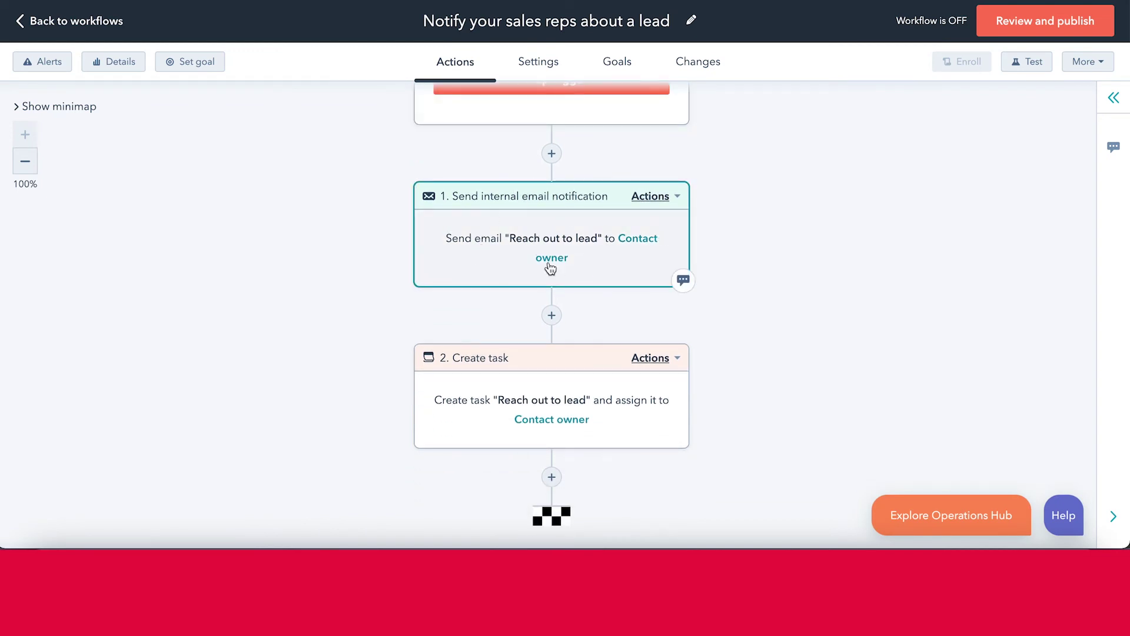
{"action": "scroll", "coordinate": [559, 329], "scroll_direction": "down", "scroll_amount": 3}
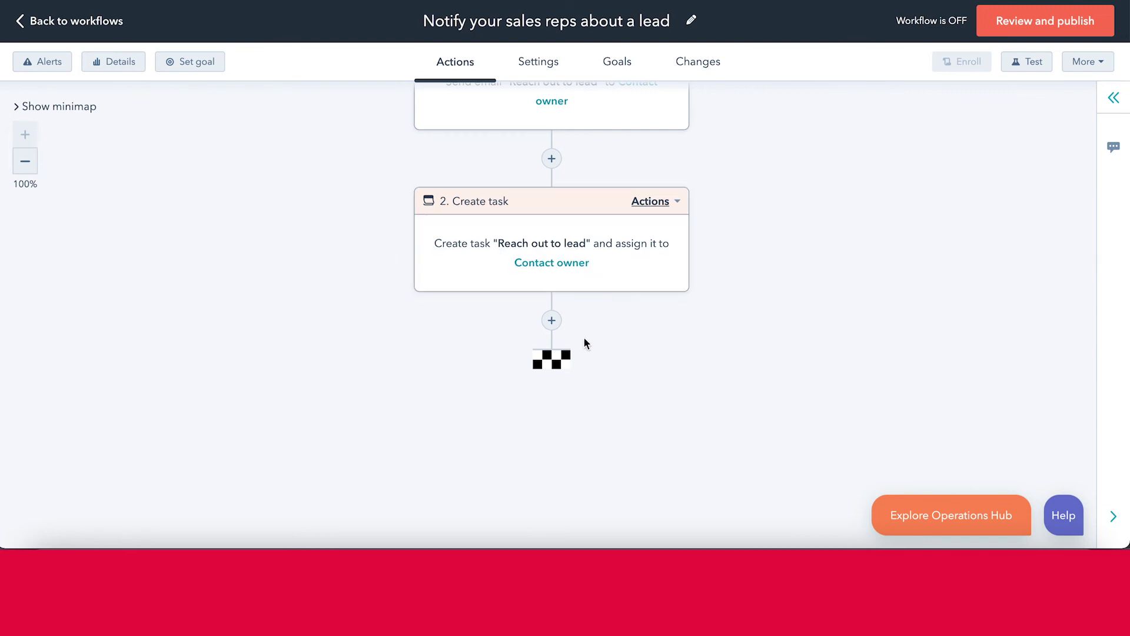
{"action": "left_click", "coordinate": [552, 321]}
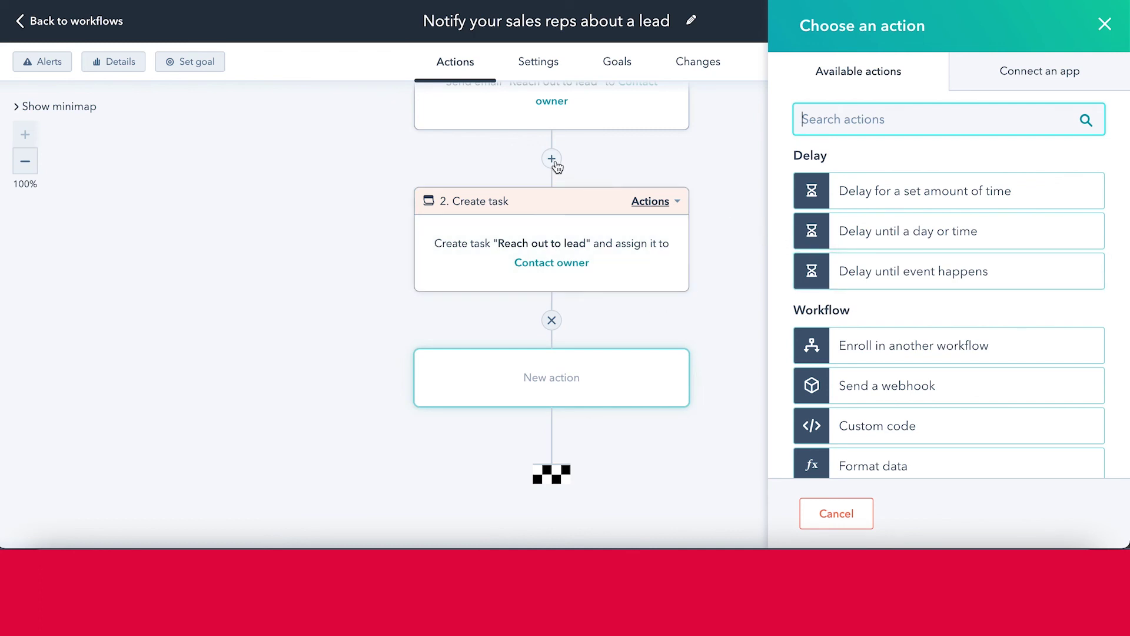
{"action": "scroll", "coordinate": [784, 323], "scroll_direction": "down", "scroll_amount": 2}
{"action": "scroll", "coordinate": [784, 321], "scroll_direction": "down", "scroll_amount": 6}
{"action": "scroll", "coordinate": [784, 321], "scroll_direction": "down", "scroll_amount": 6}
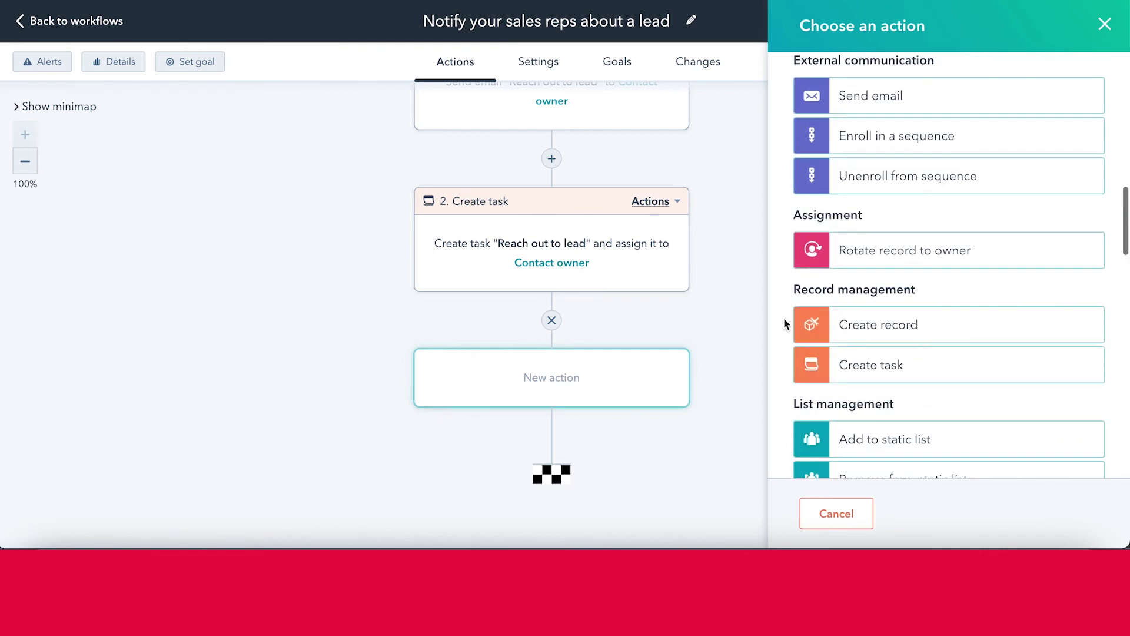
{"action": "scroll", "coordinate": [783, 317], "scroll_direction": "down", "scroll_amount": 1}
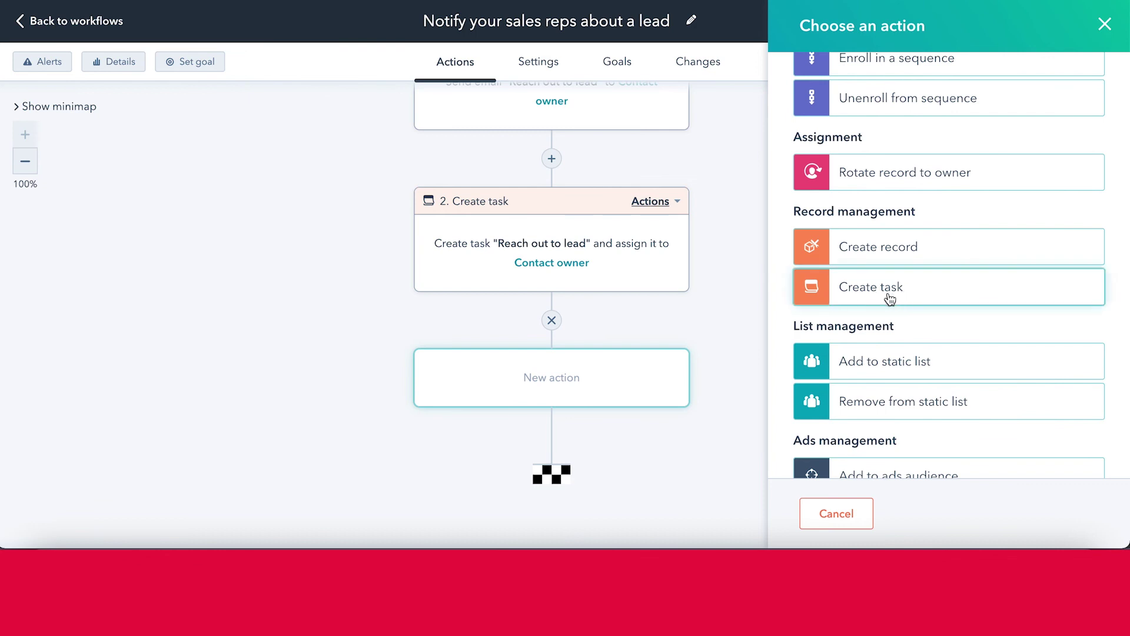
{"action": "left_click", "coordinate": [889, 299]}
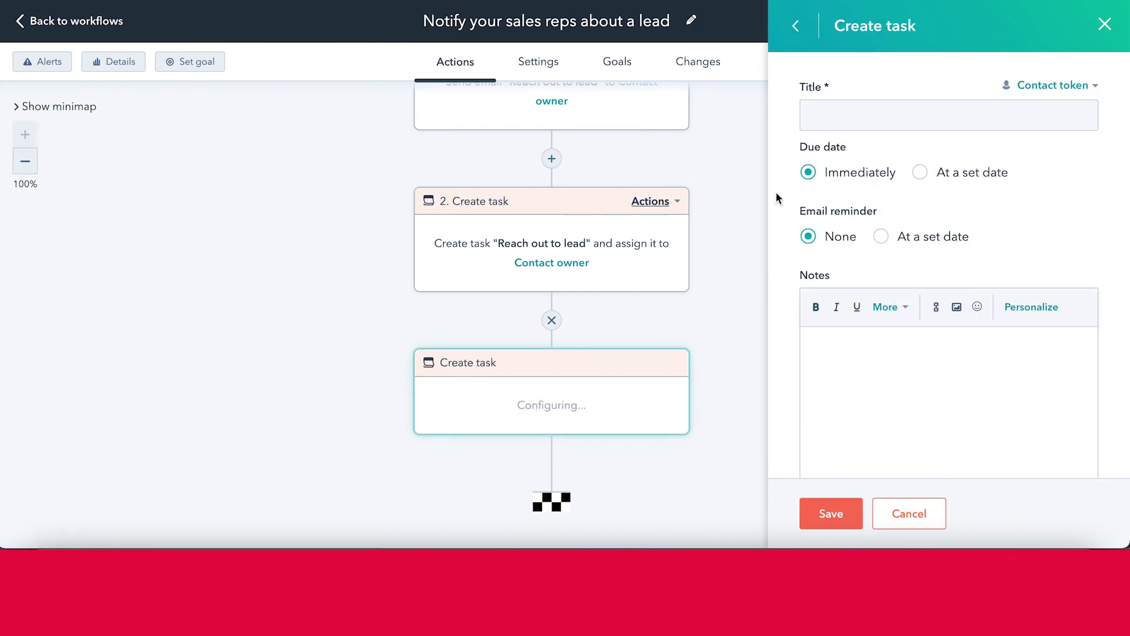
- Title the new workflow task "Follow up with Lead"
{"action": "scroll", "coordinate": [774, 191], "scroll_direction": "down", "scroll_amount": 7}
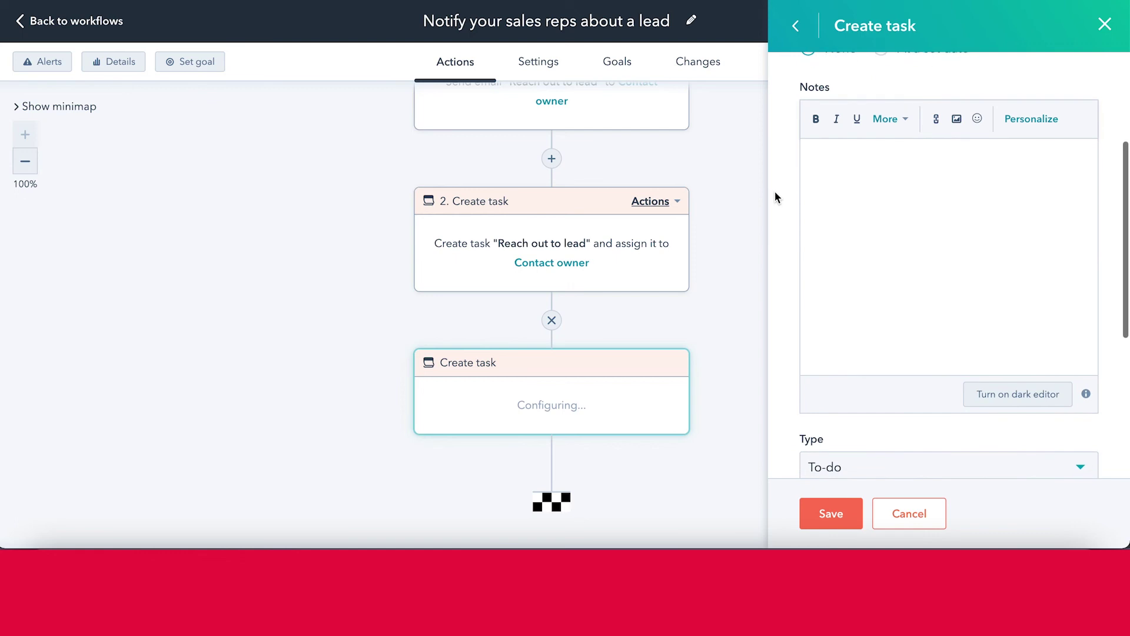
{"action": "scroll", "coordinate": [774, 192], "scroll_direction": "up", "scroll_amount": 7}
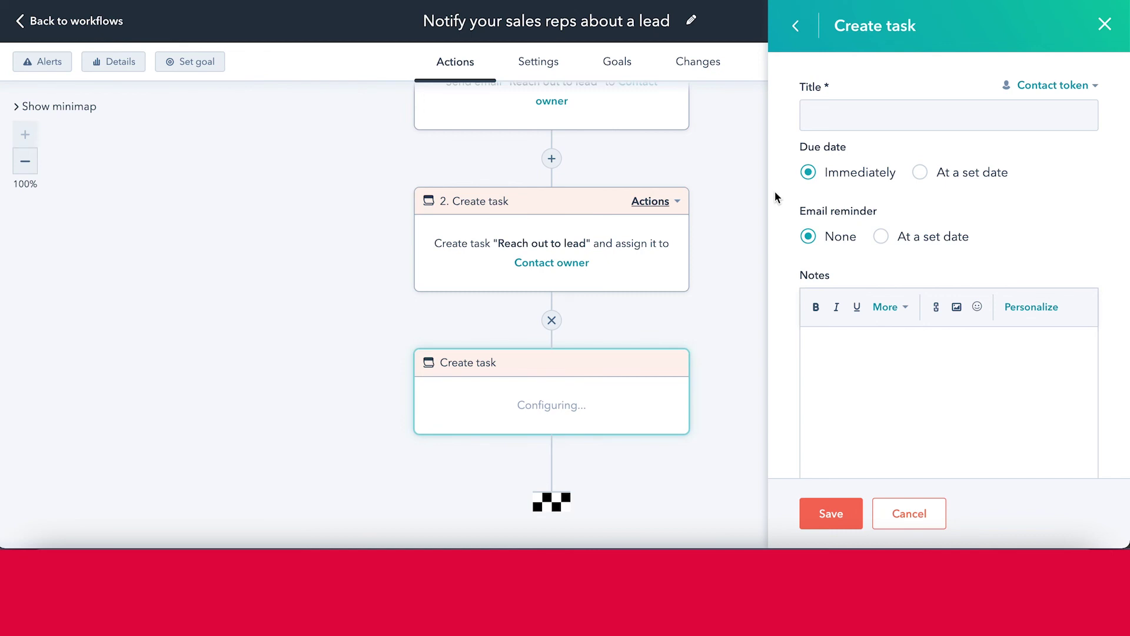
{"action": "left_click", "coordinate": [873, 108]}
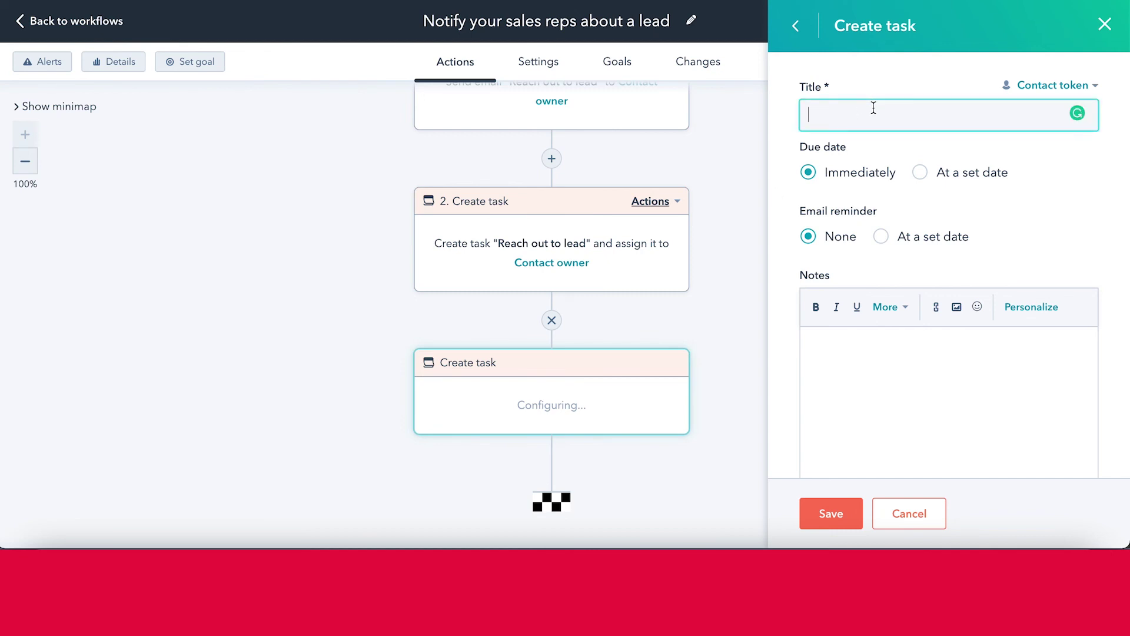
{"action": "type", "text": "Follow up with Lead"}
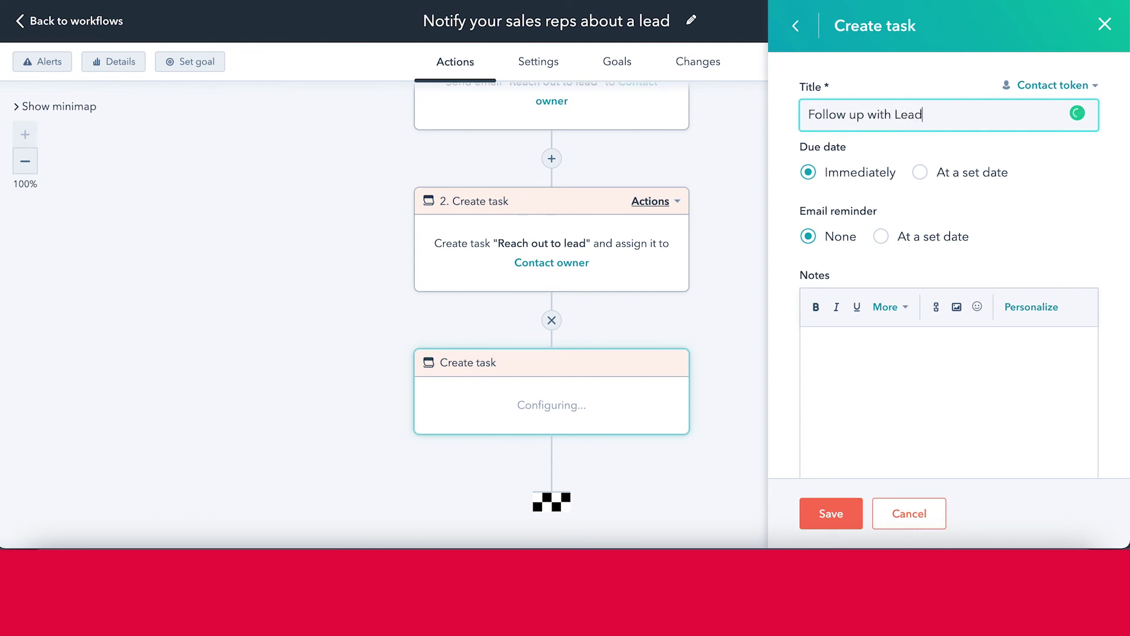
{"action": "left_click", "coordinate": [783, 173]}
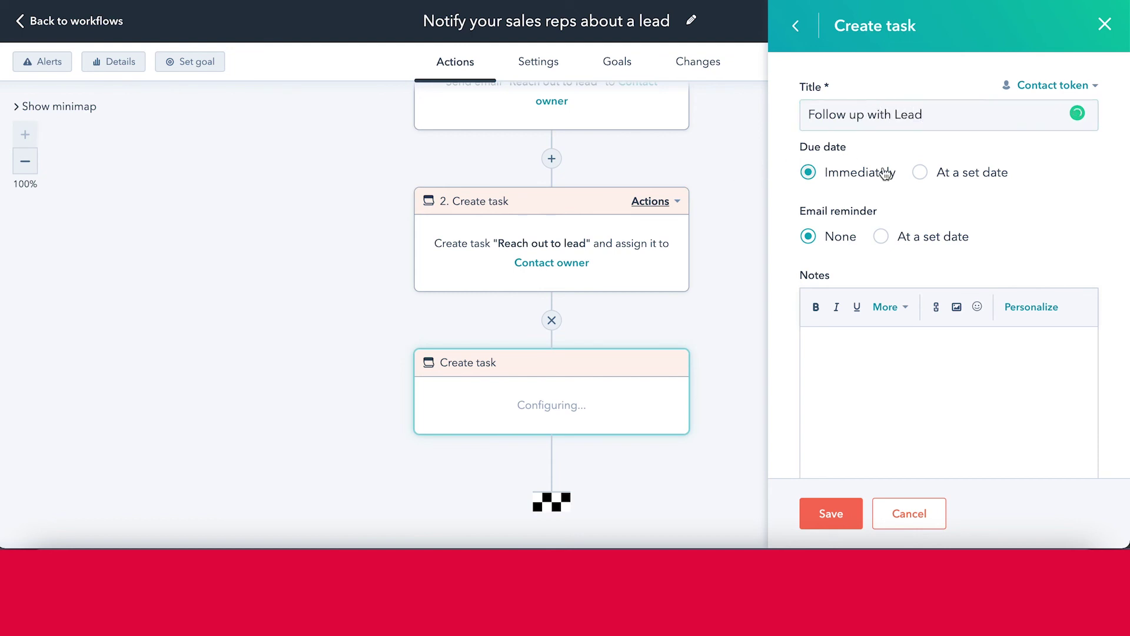
- Set the task's due date to 3 days from task creation
{"action": "left_click", "coordinate": [919, 172]}
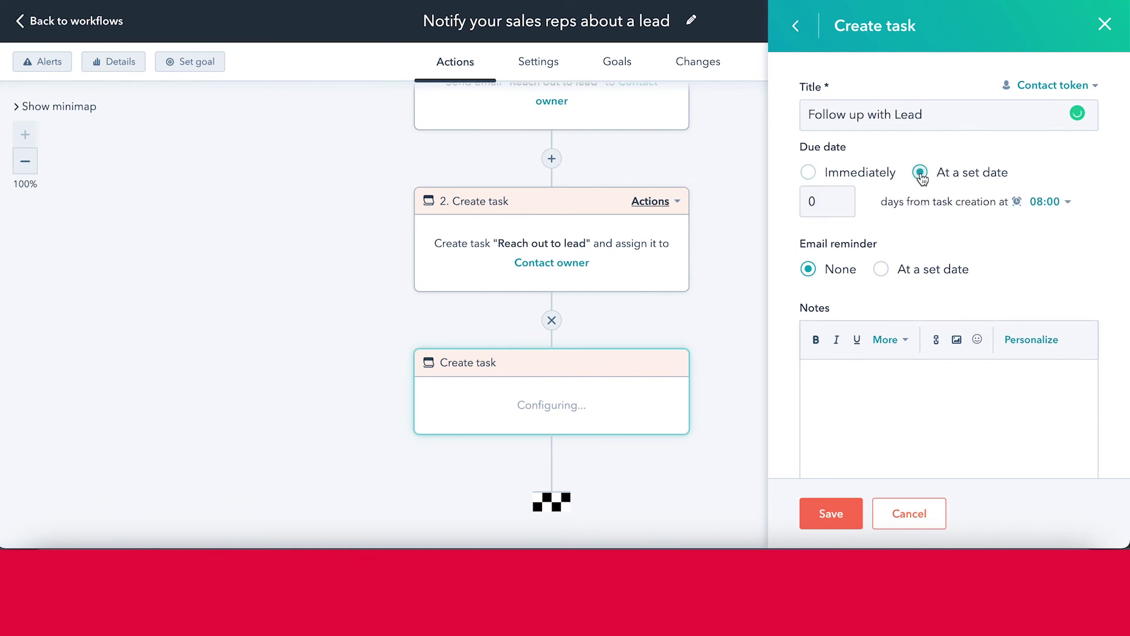
{"action": "left_click", "coordinate": [824, 201]}
{"action": "type", "text": "3"}
{"action": "left_click", "coordinate": [781, 210]}
- Set the task's email reminder to a set date, 2 days from task creation
{"action": "scroll", "coordinate": [782, 209], "scroll_direction": "down", "scroll_amount": 2}
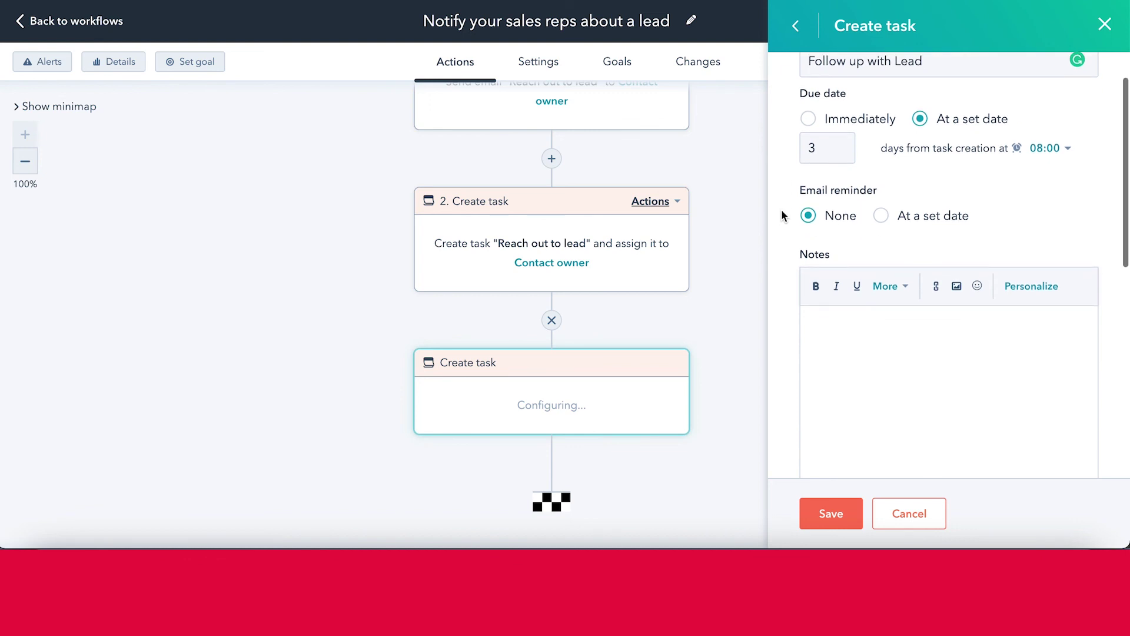
{"action": "scroll", "coordinate": [781, 209], "scroll_direction": "down", "scroll_amount": 1}
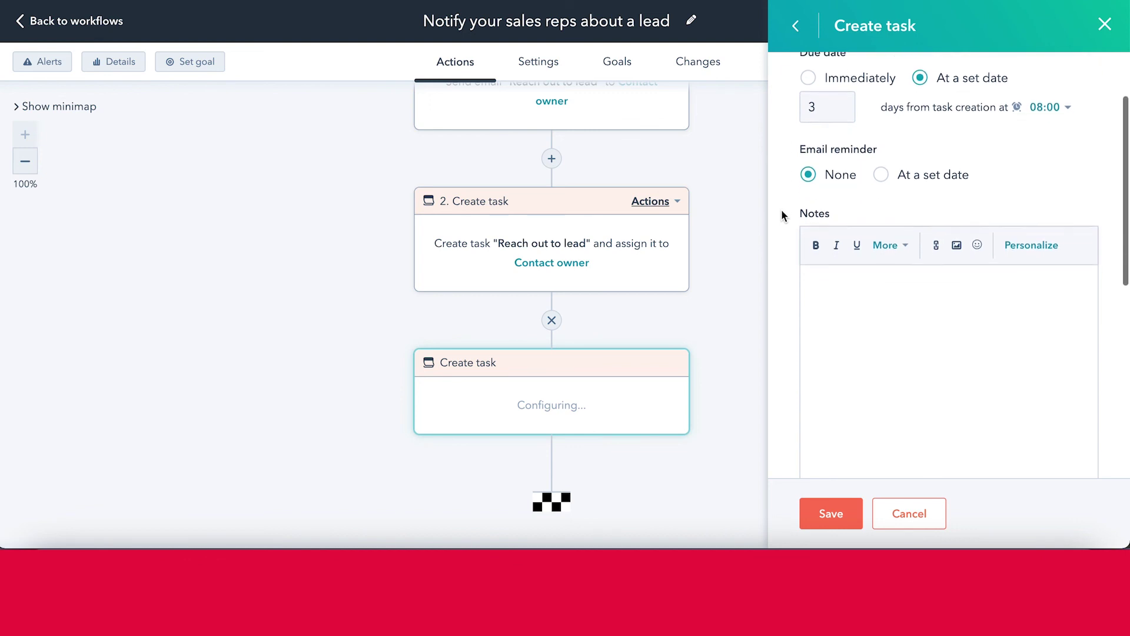
{"action": "left_click", "coordinate": [887, 170]}
{"action": "left_click", "coordinate": [825, 199]}
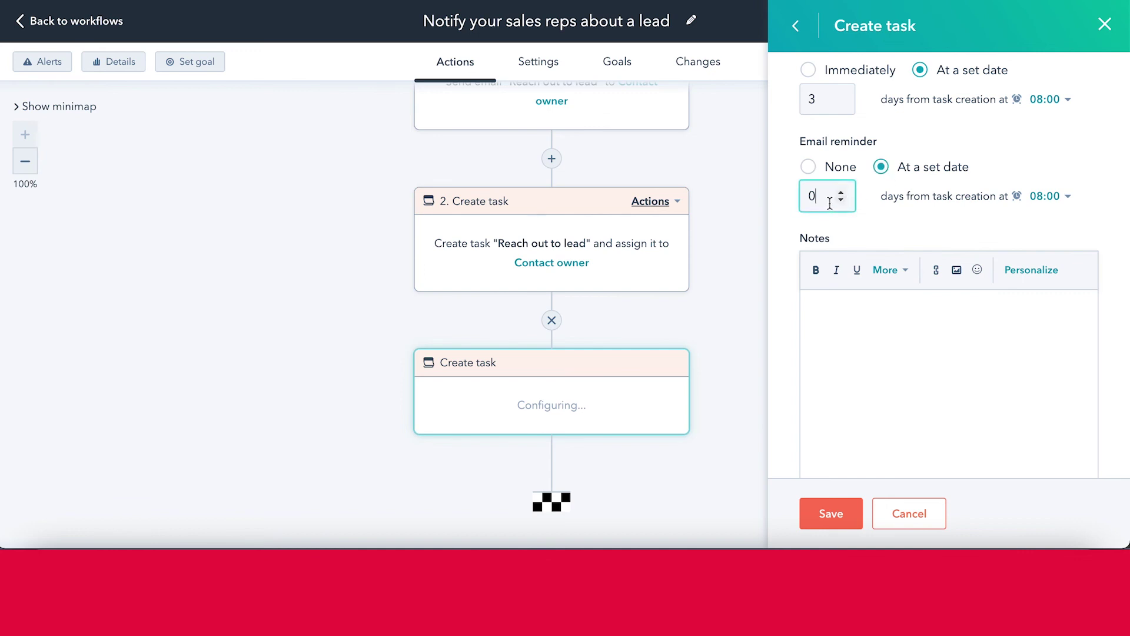
{"action": "key", "text": "BackSpace"}
{"action": "type", "text": "2"}
{"action": "left_click", "coordinate": [780, 204]}
- Assign the task to an existing owner of the contact, using Contact owner, and save the action
{"action": "scroll", "coordinate": [854, 197], "scroll_direction": "down", "scroll_amount": 3}
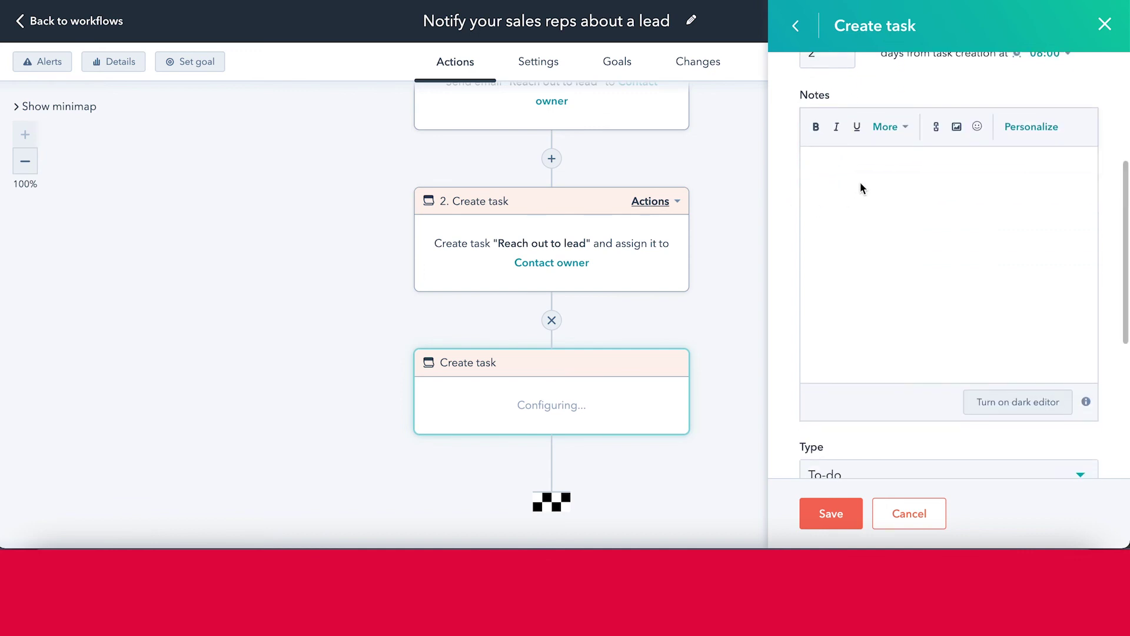
{"action": "scroll", "coordinate": [860, 182], "scroll_direction": "down", "scroll_amount": 3}
{"action": "scroll", "coordinate": [860, 182], "scroll_direction": "down", "scroll_amount": 3}
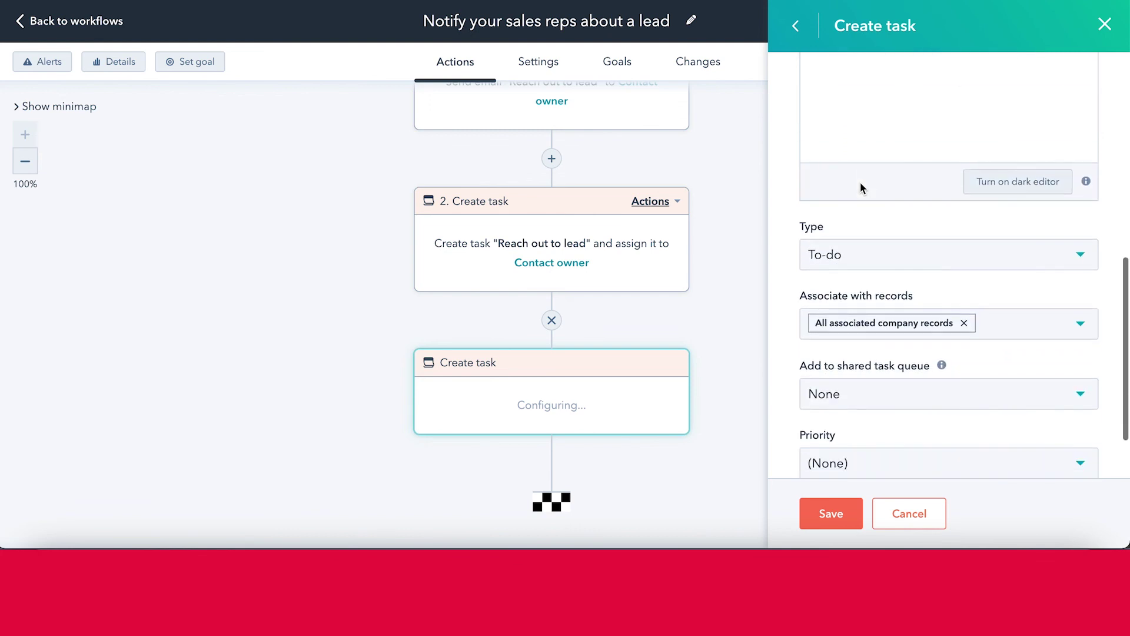
{"action": "scroll", "coordinate": [860, 190], "scroll_direction": "down", "scroll_amount": 1}
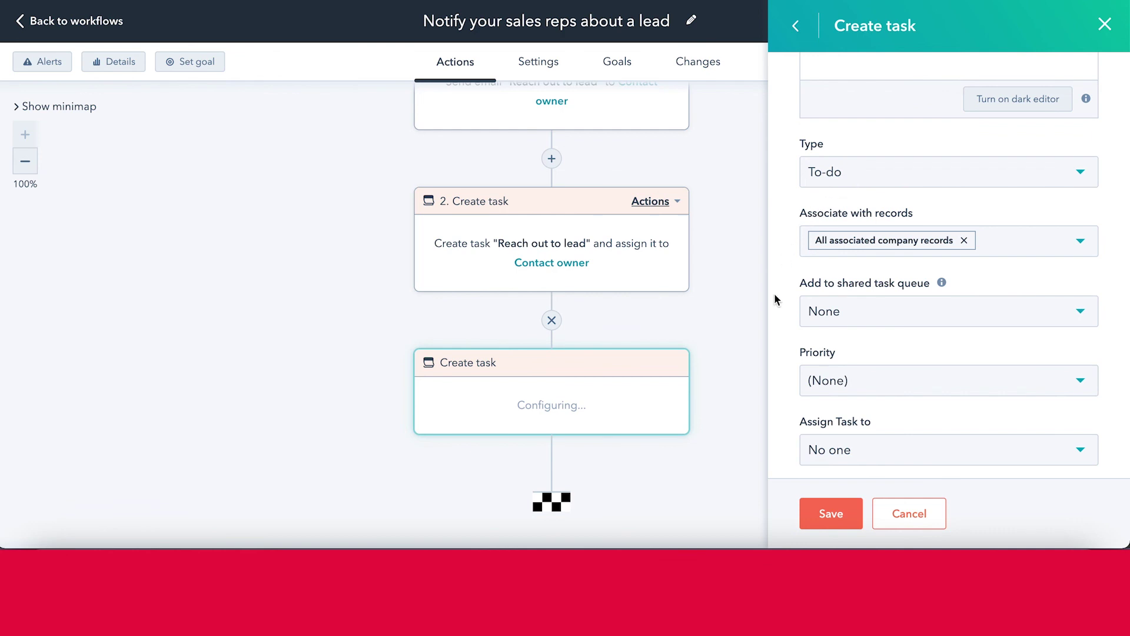
{"action": "left_click", "coordinate": [843, 450]}
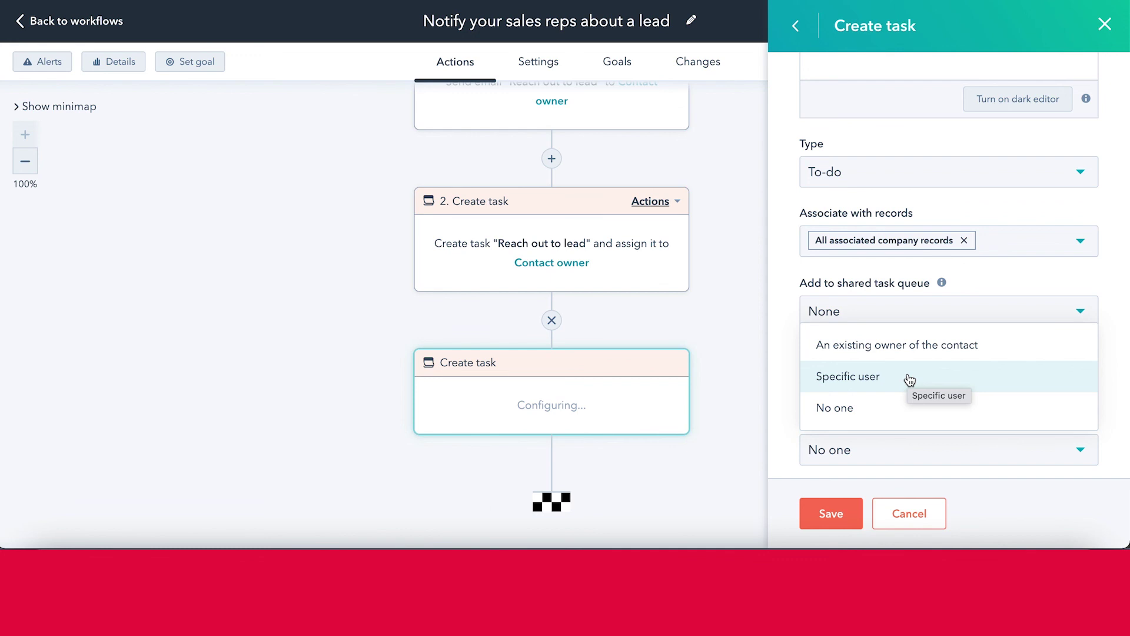
{"action": "left_click", "coordinate": [1000, 359]}
{"action": "scroll", "coordinate": [785, 423], "scroll_direction": "down", "scroll_amount": 1}
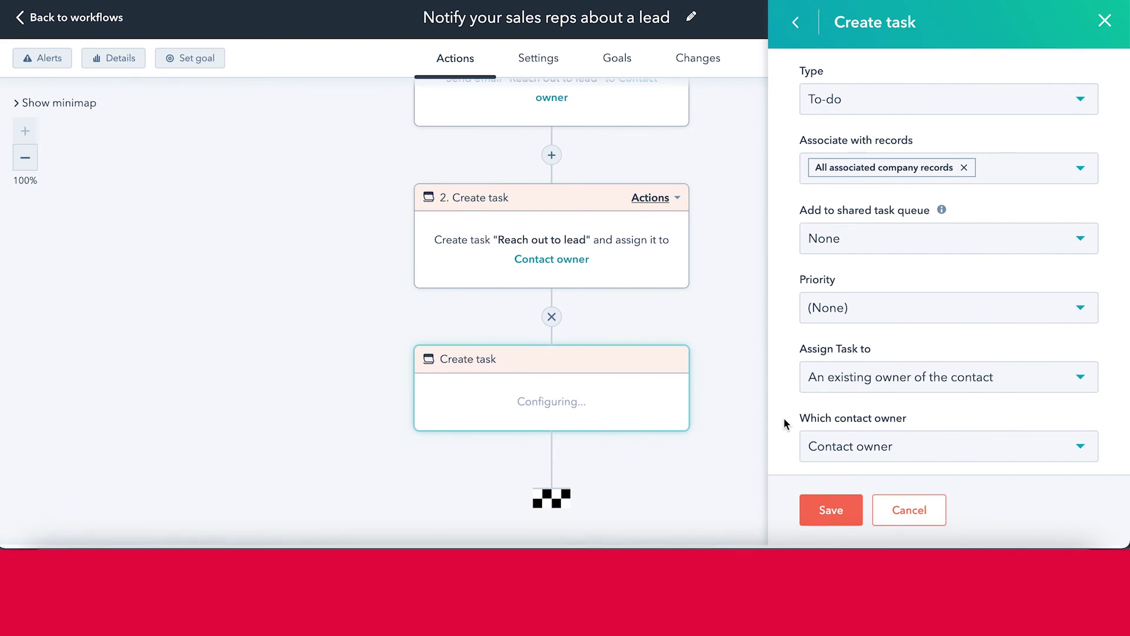
{"action": "left_click", "coordinate": [846, 457]}
{"action": "left_click", "coordinate": [846, 454]}
{"action": "left_click", "coordinate": [827, 513]}
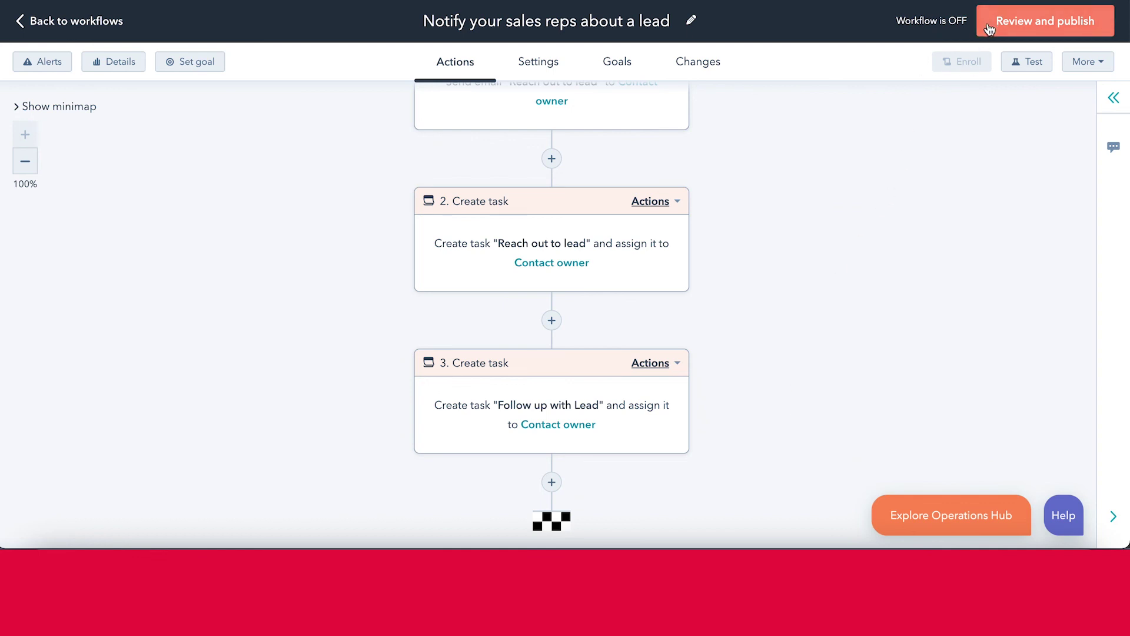
{"action": "scroll", "coordinate": [514, 271], "scroll_direction": "up", "scroll_amount": 5}
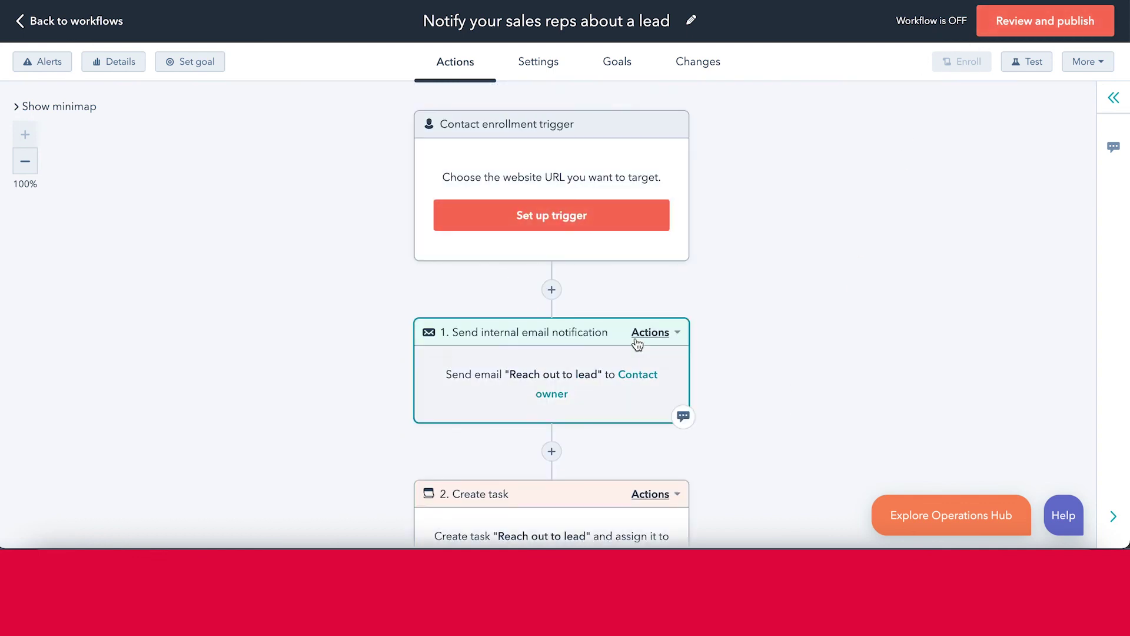
{"action": "scroll", "coordinate": [635, 341], "scroll_direction": "down", "scroll_amount": 8}
{"action": "scroll", "coordinate": [634, 340], "scroll_direction": "up", "scroll_amount": 3}
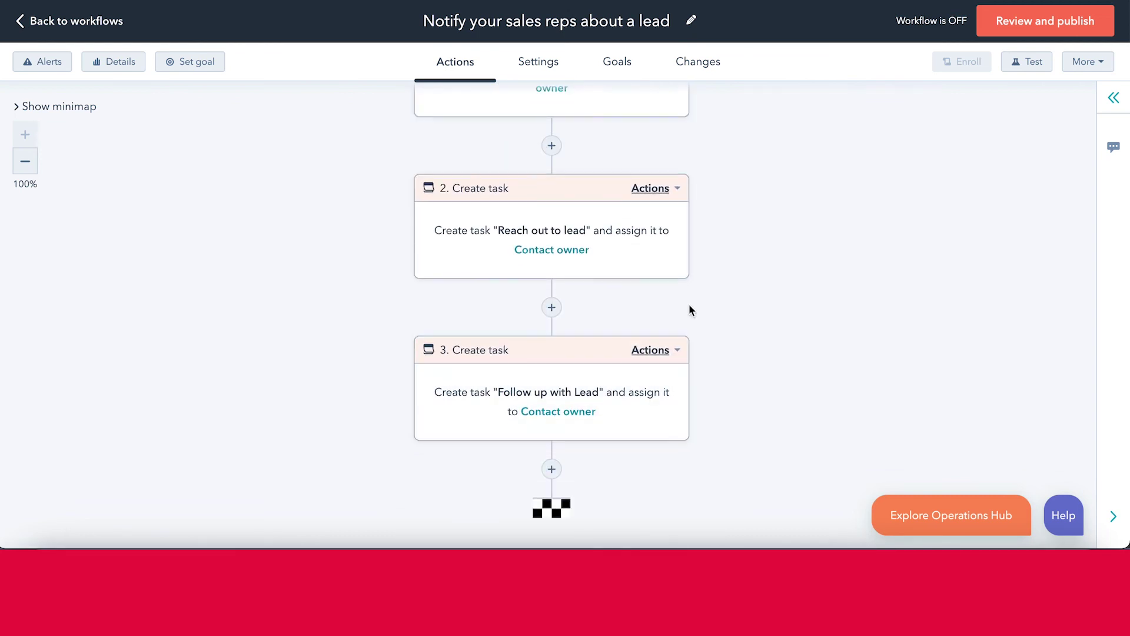